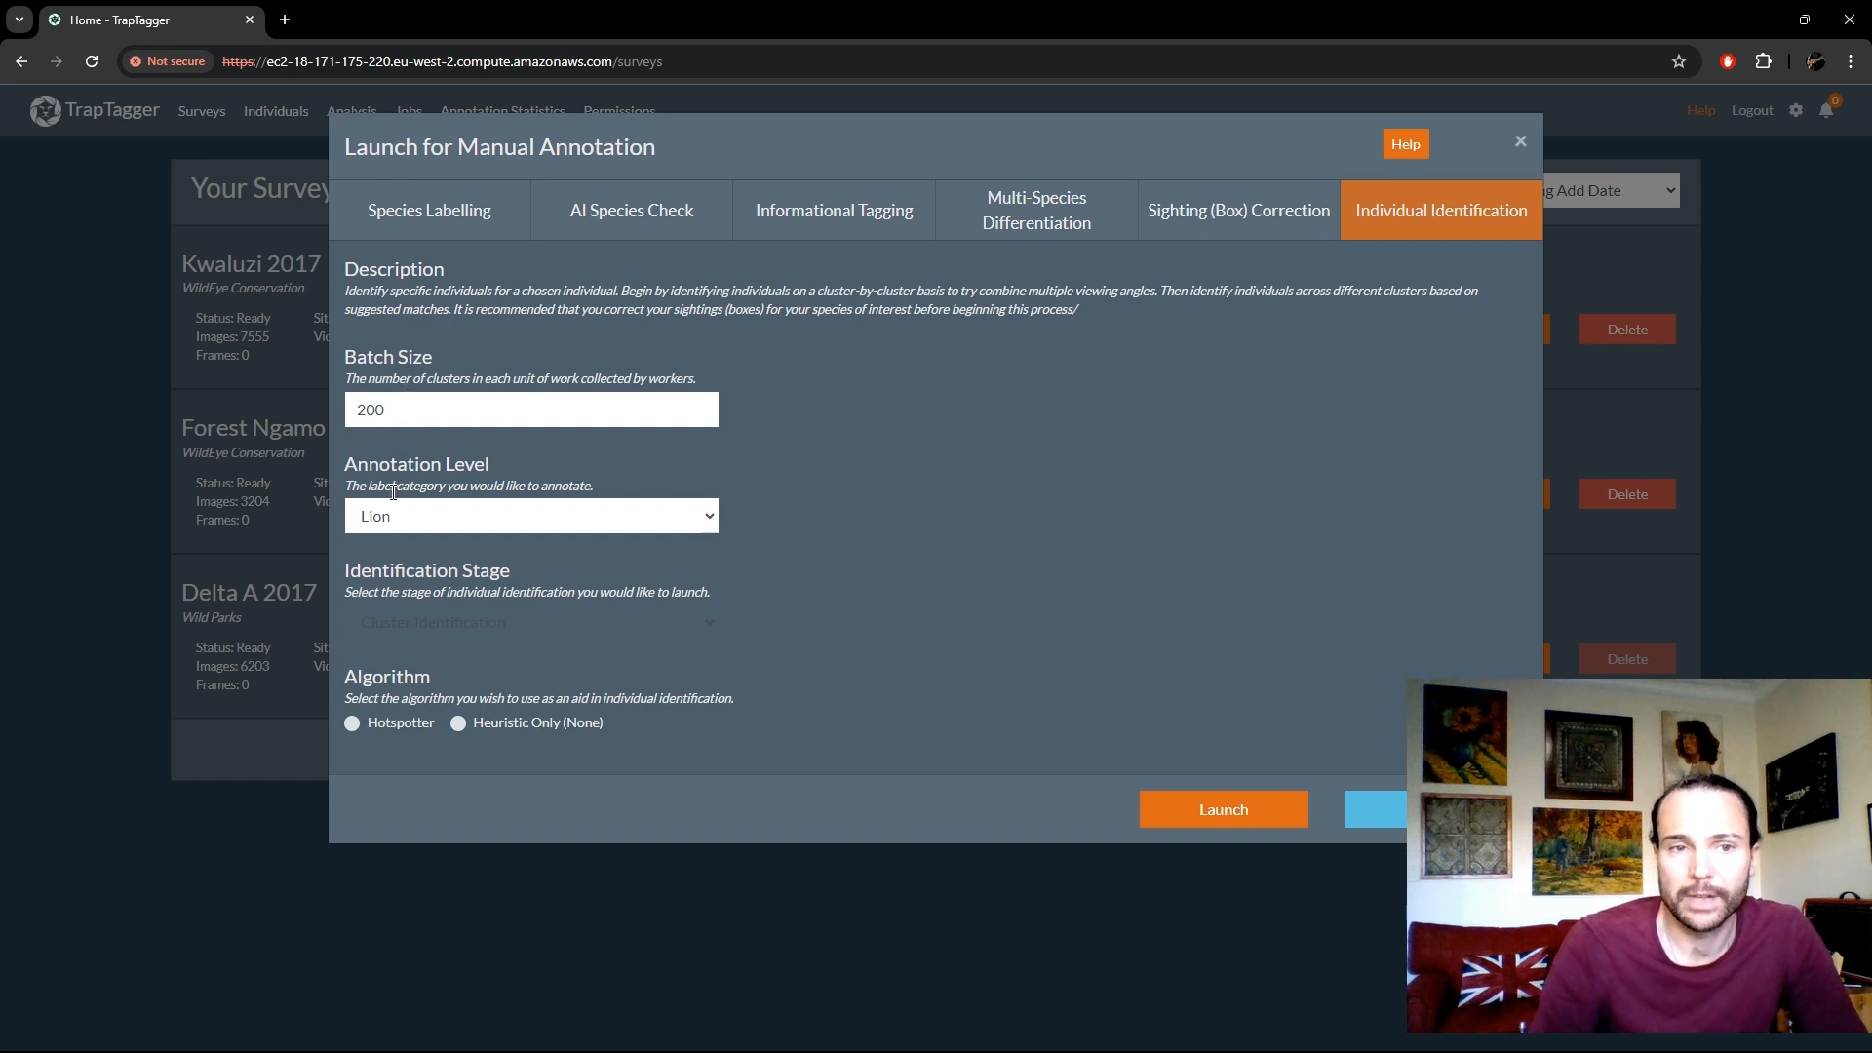
# - Launch individual identification with the annotation level Leopard and the stage Inter-cluster Identification
pyautogui.click(458, 522)
pyautogui.click(502, 553)
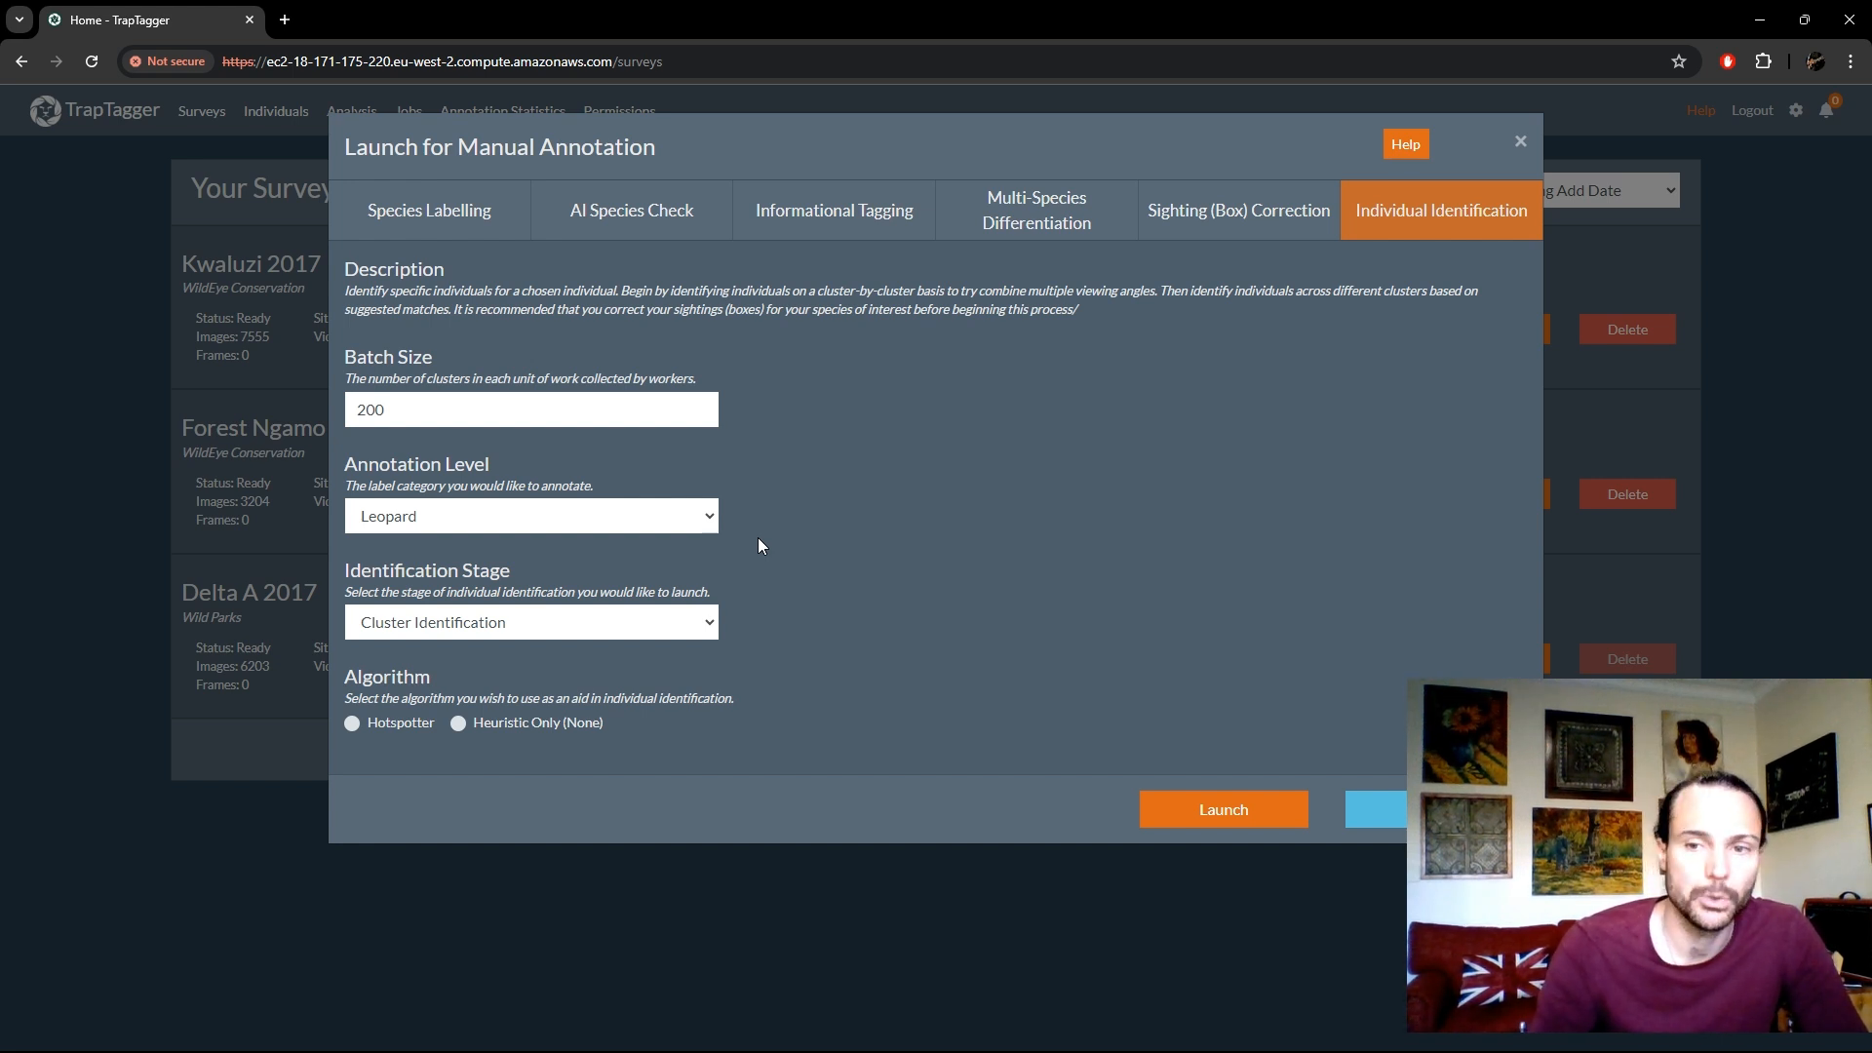
pyautogui.click(651, 632)
pyautogui.click(606, 672)
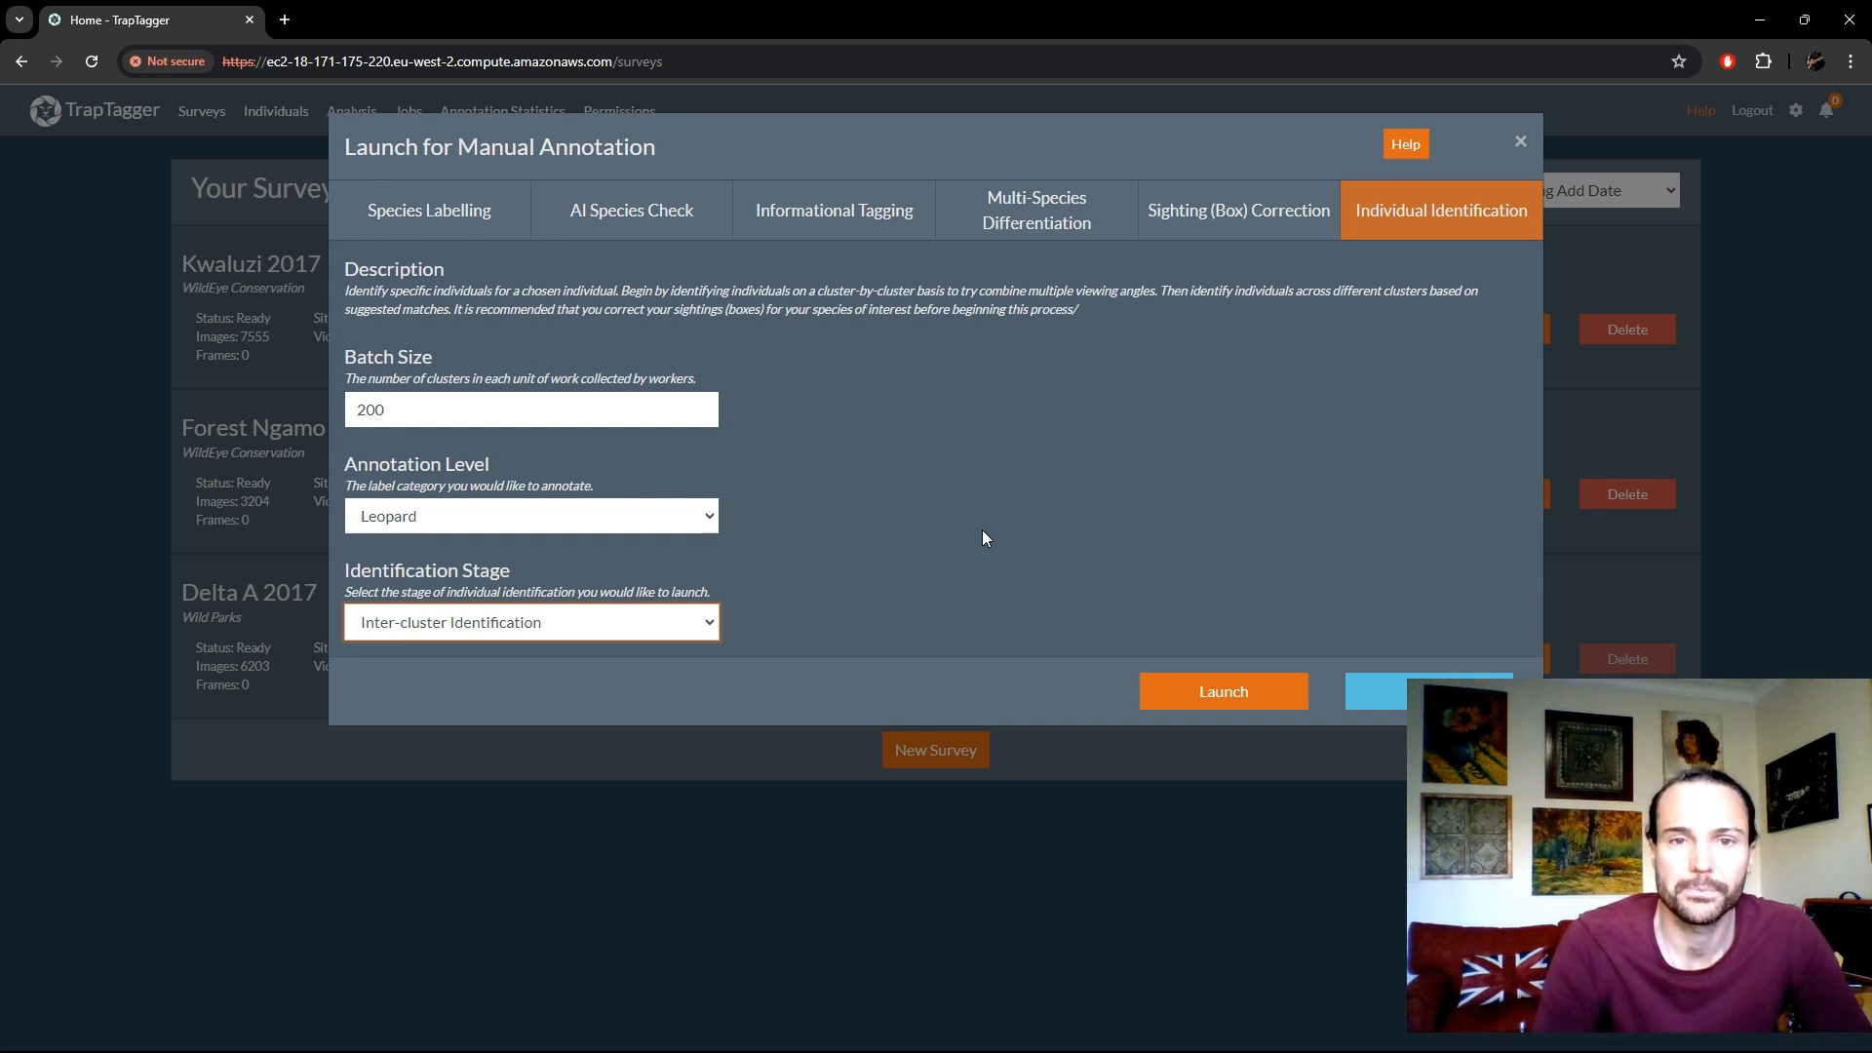
pyautogui.click(1006, 489)
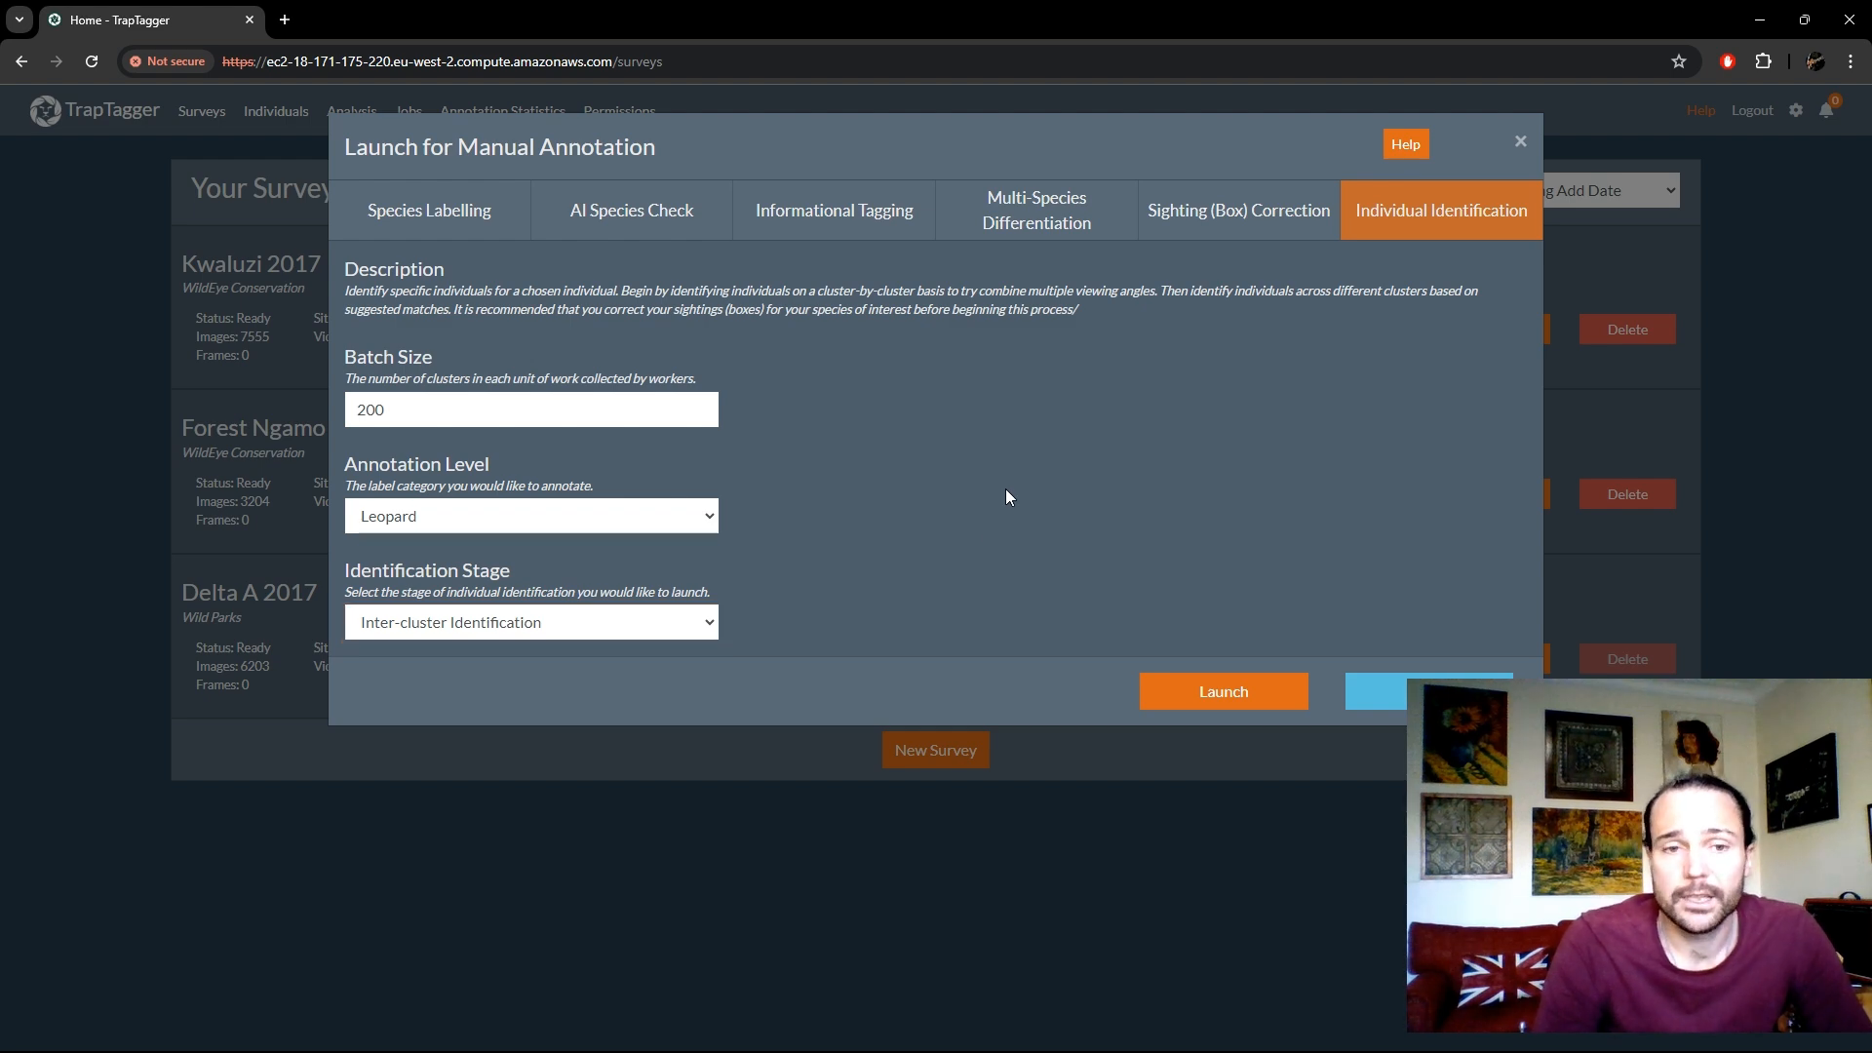
pyautogui.click(1262, 691)
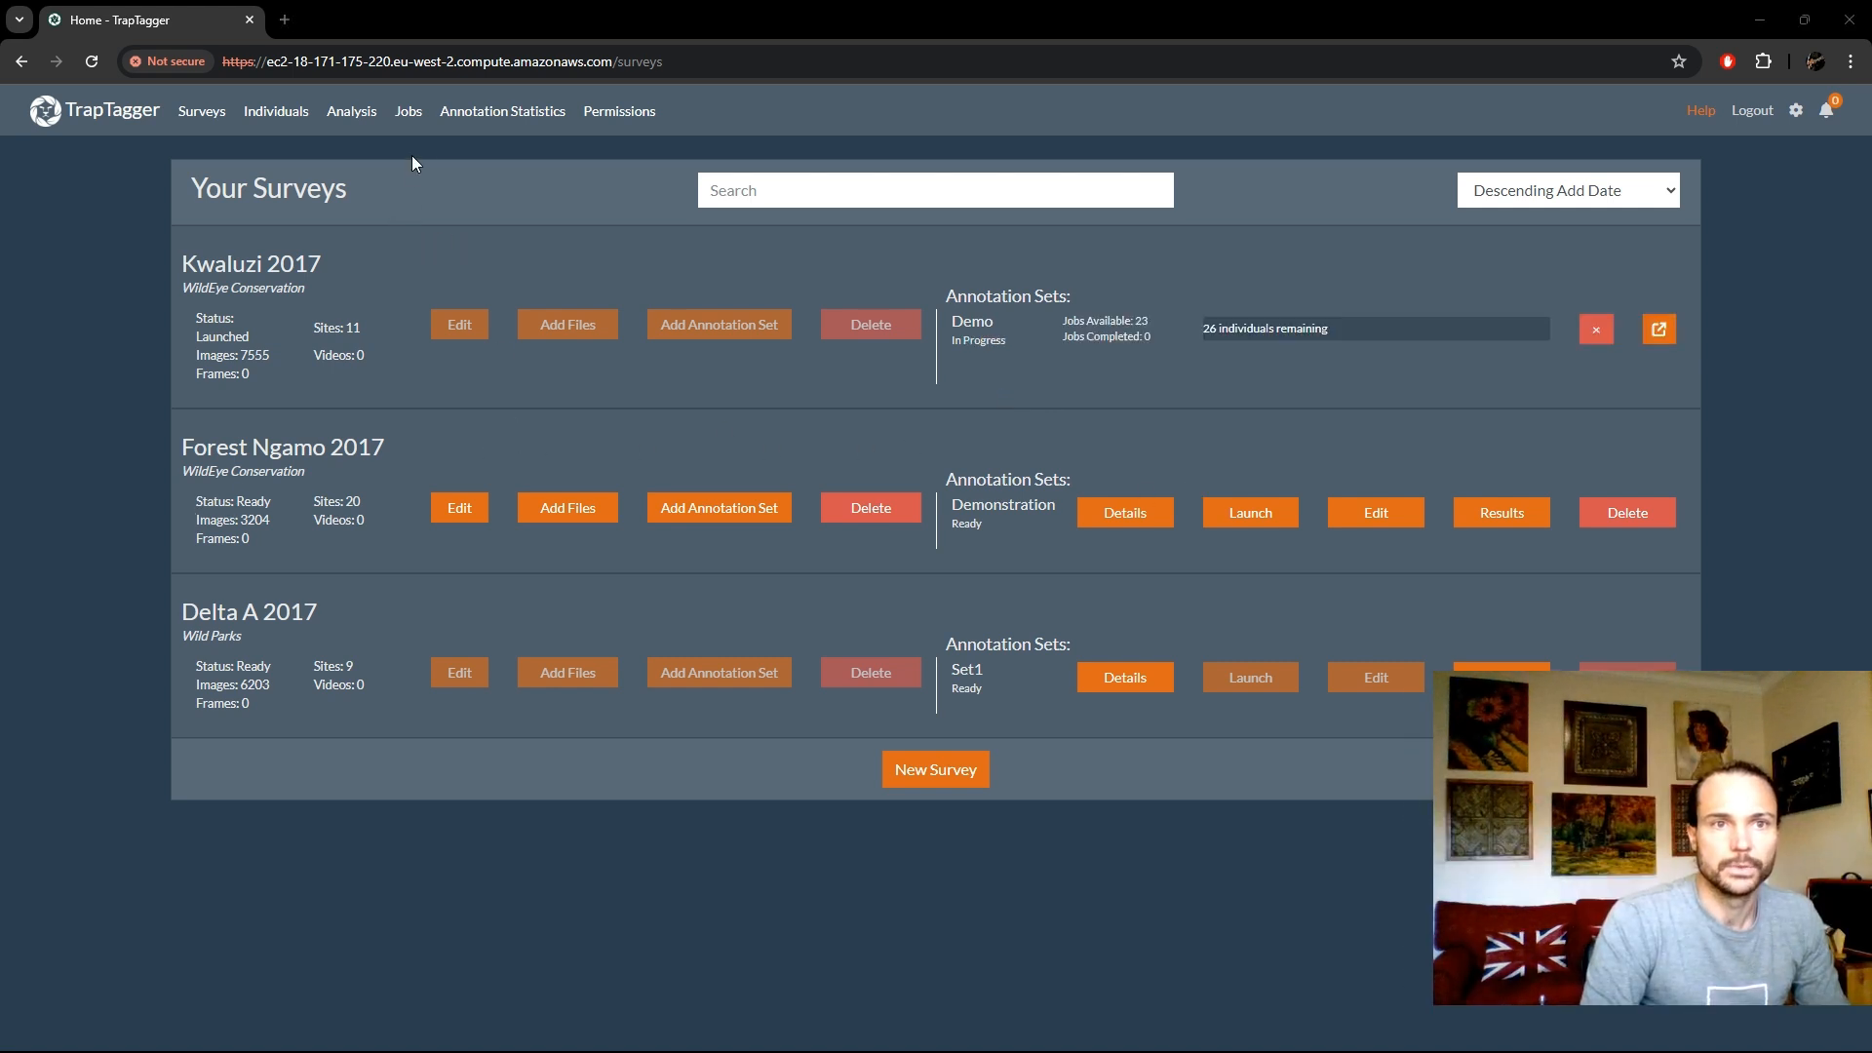
# - Check the job type of Kwaluzi 2017 among the available jobs and take that job
pyautogui.click(409, 119)
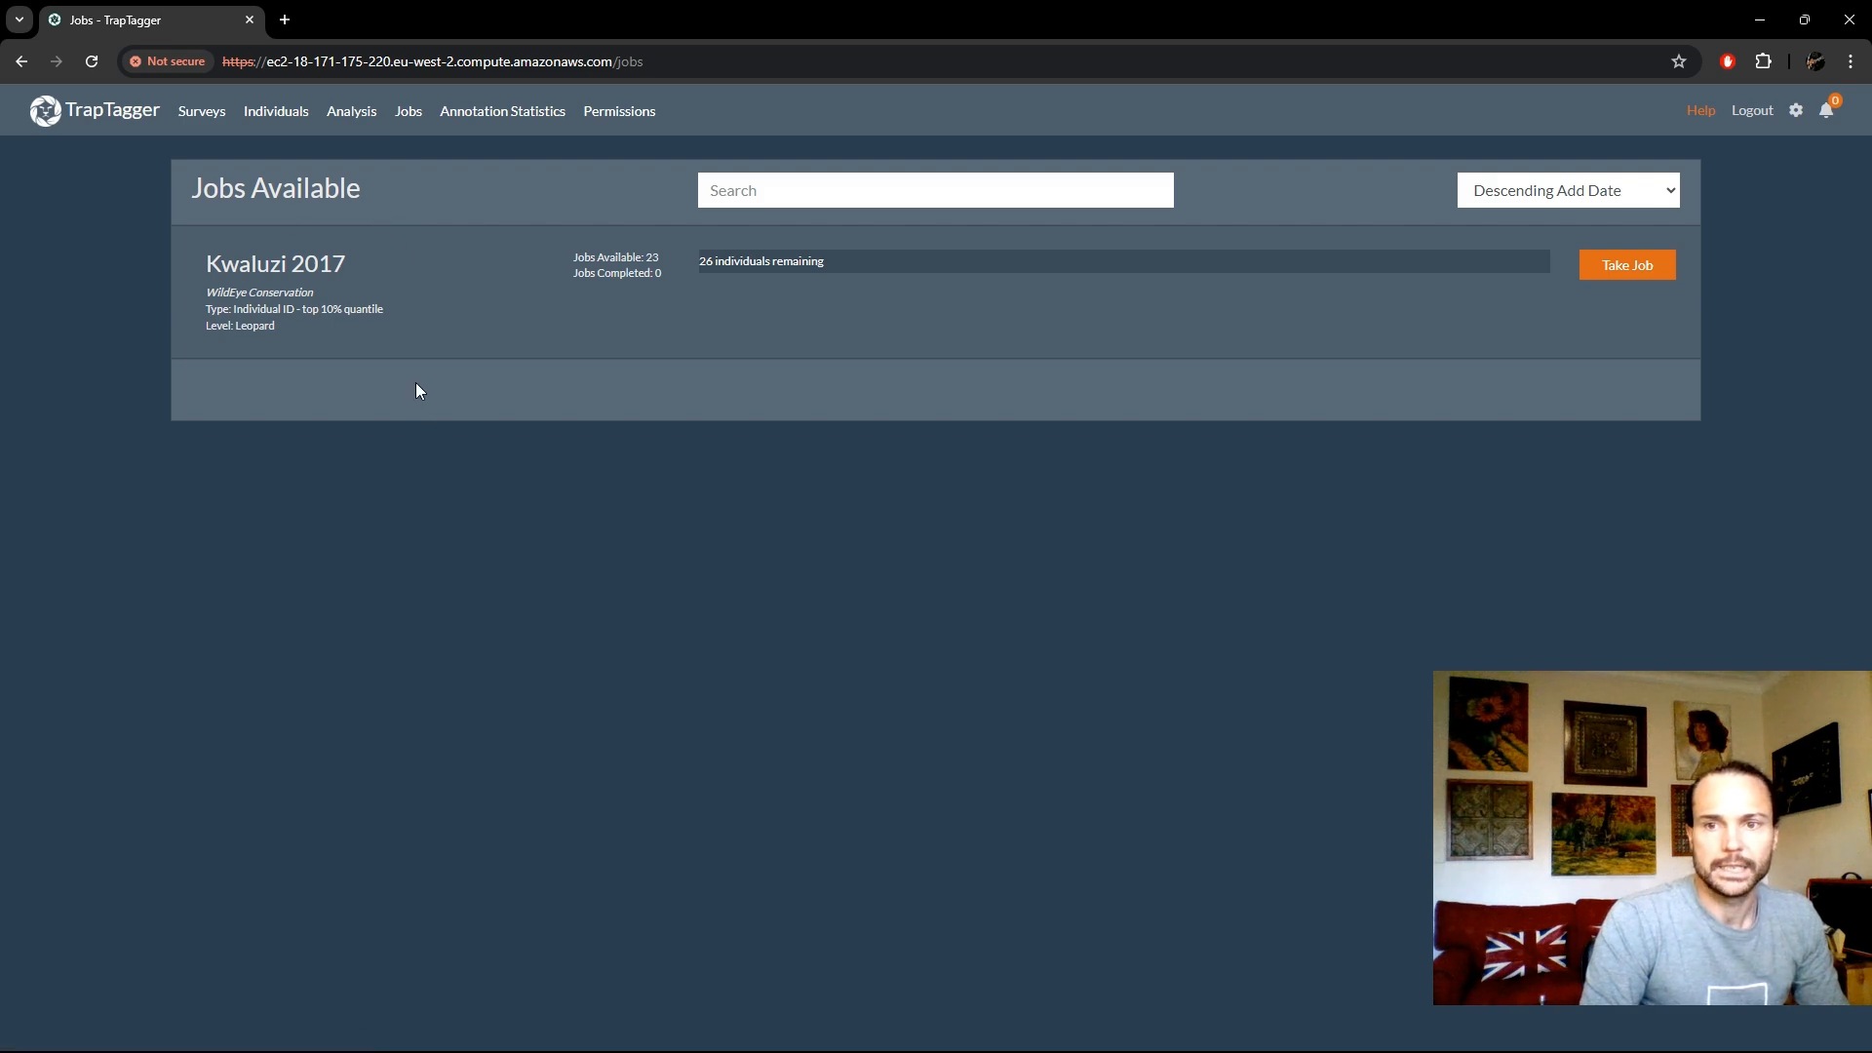
pyautogui.moveTo(205, 308); pyautogui.dragTo(376, 309)
pyautogui.click(377, 306)
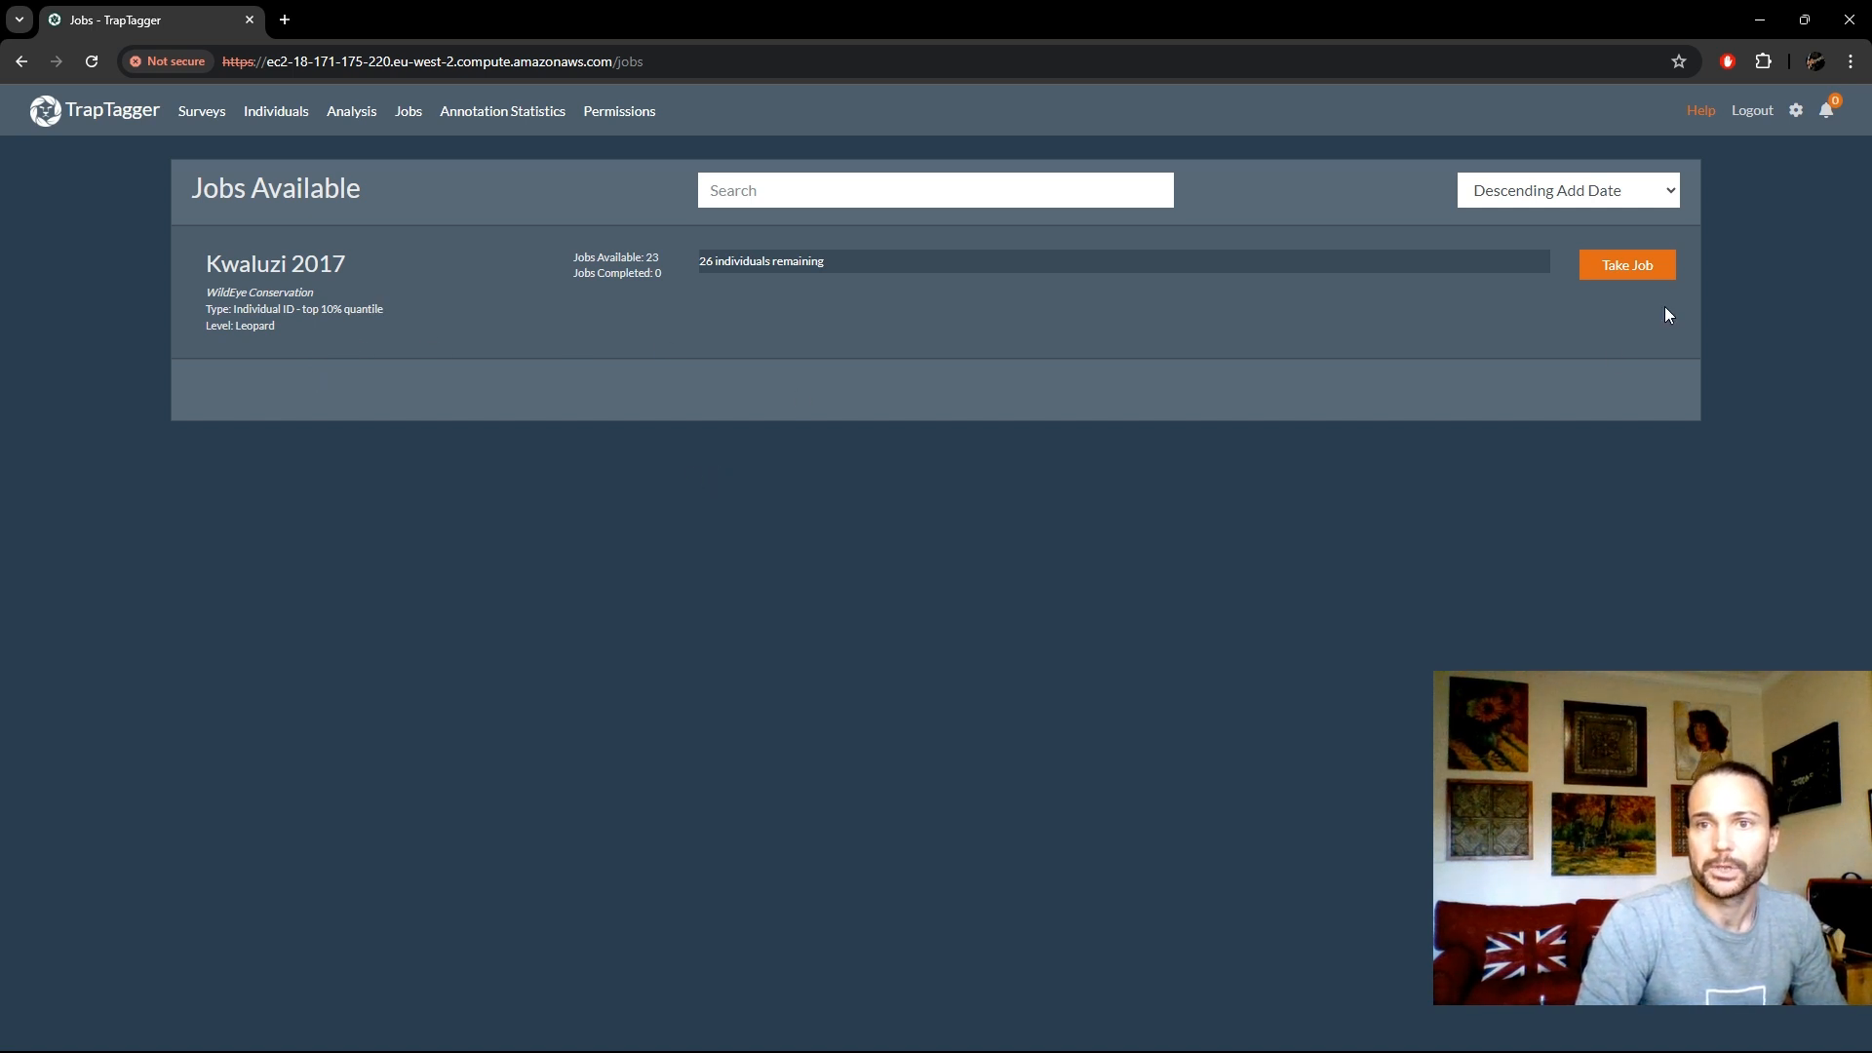
pyautogui.click(1635, 262)
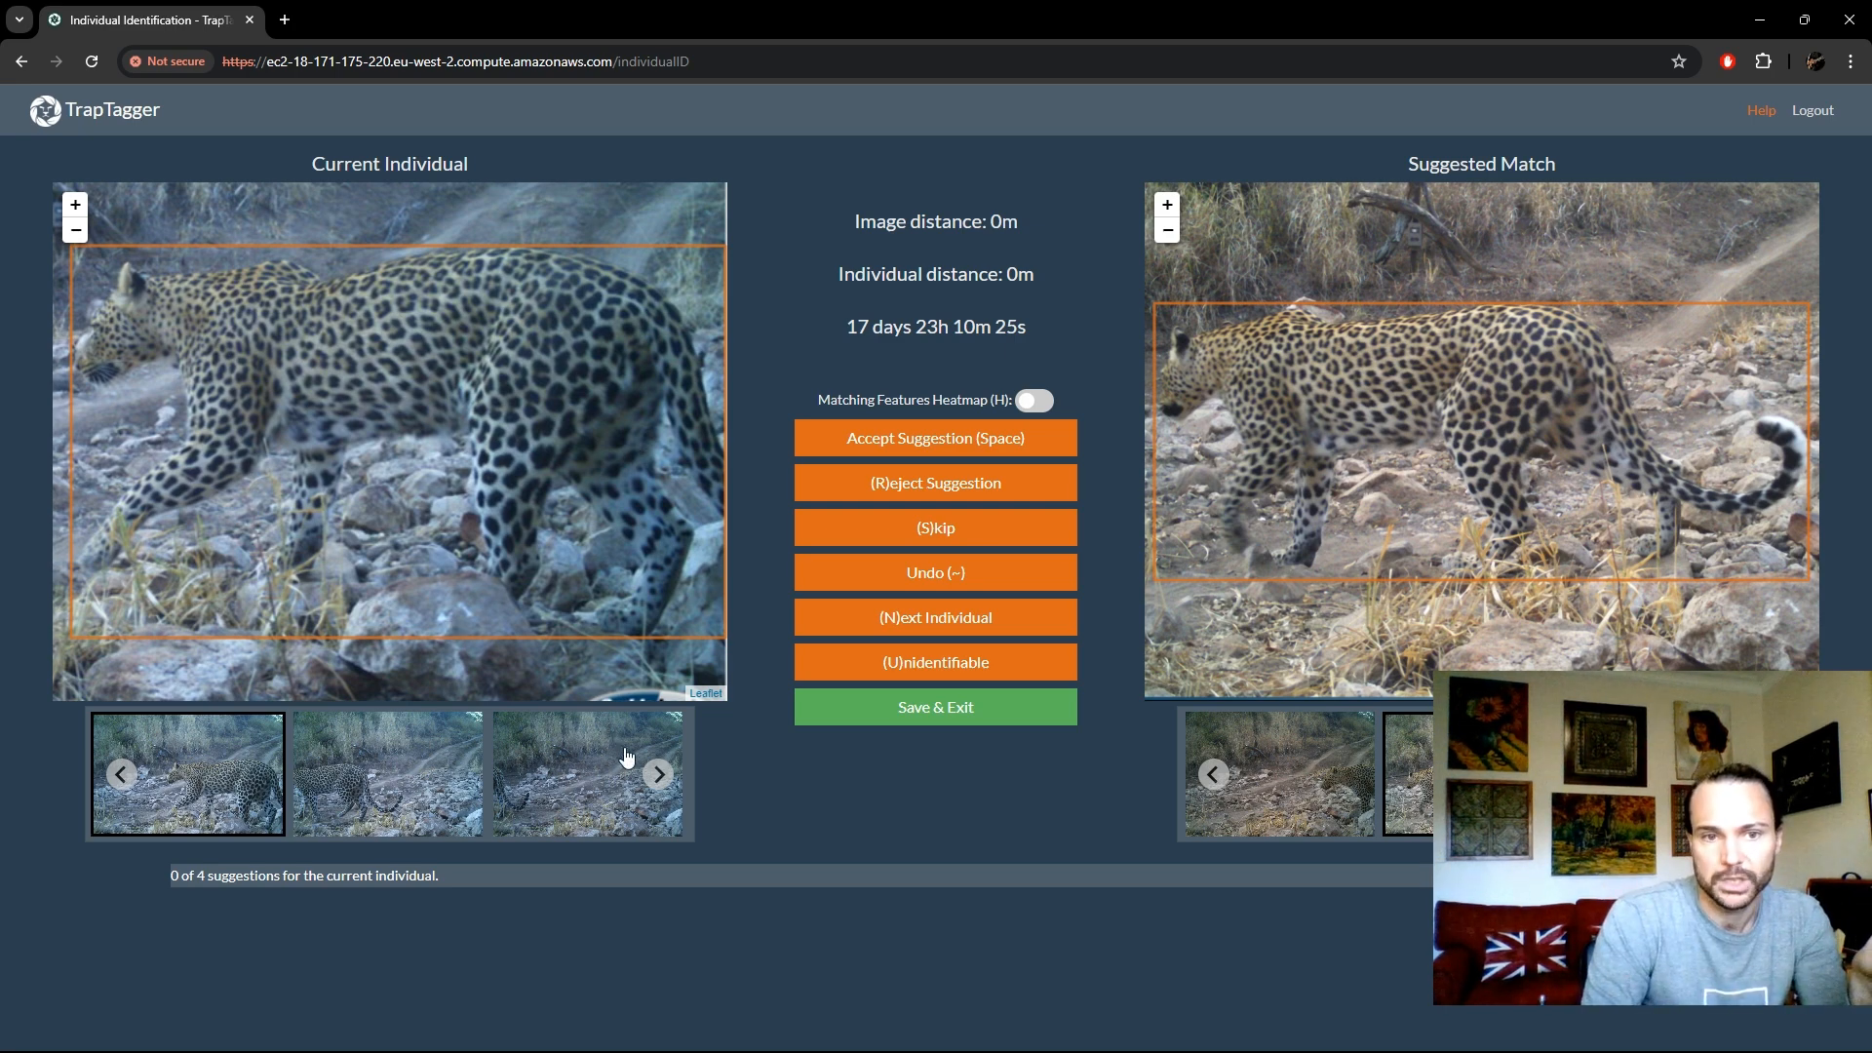
# - Look through the current individual's images and check the time difference to the suggested match
pyautogui.click(655, 775)
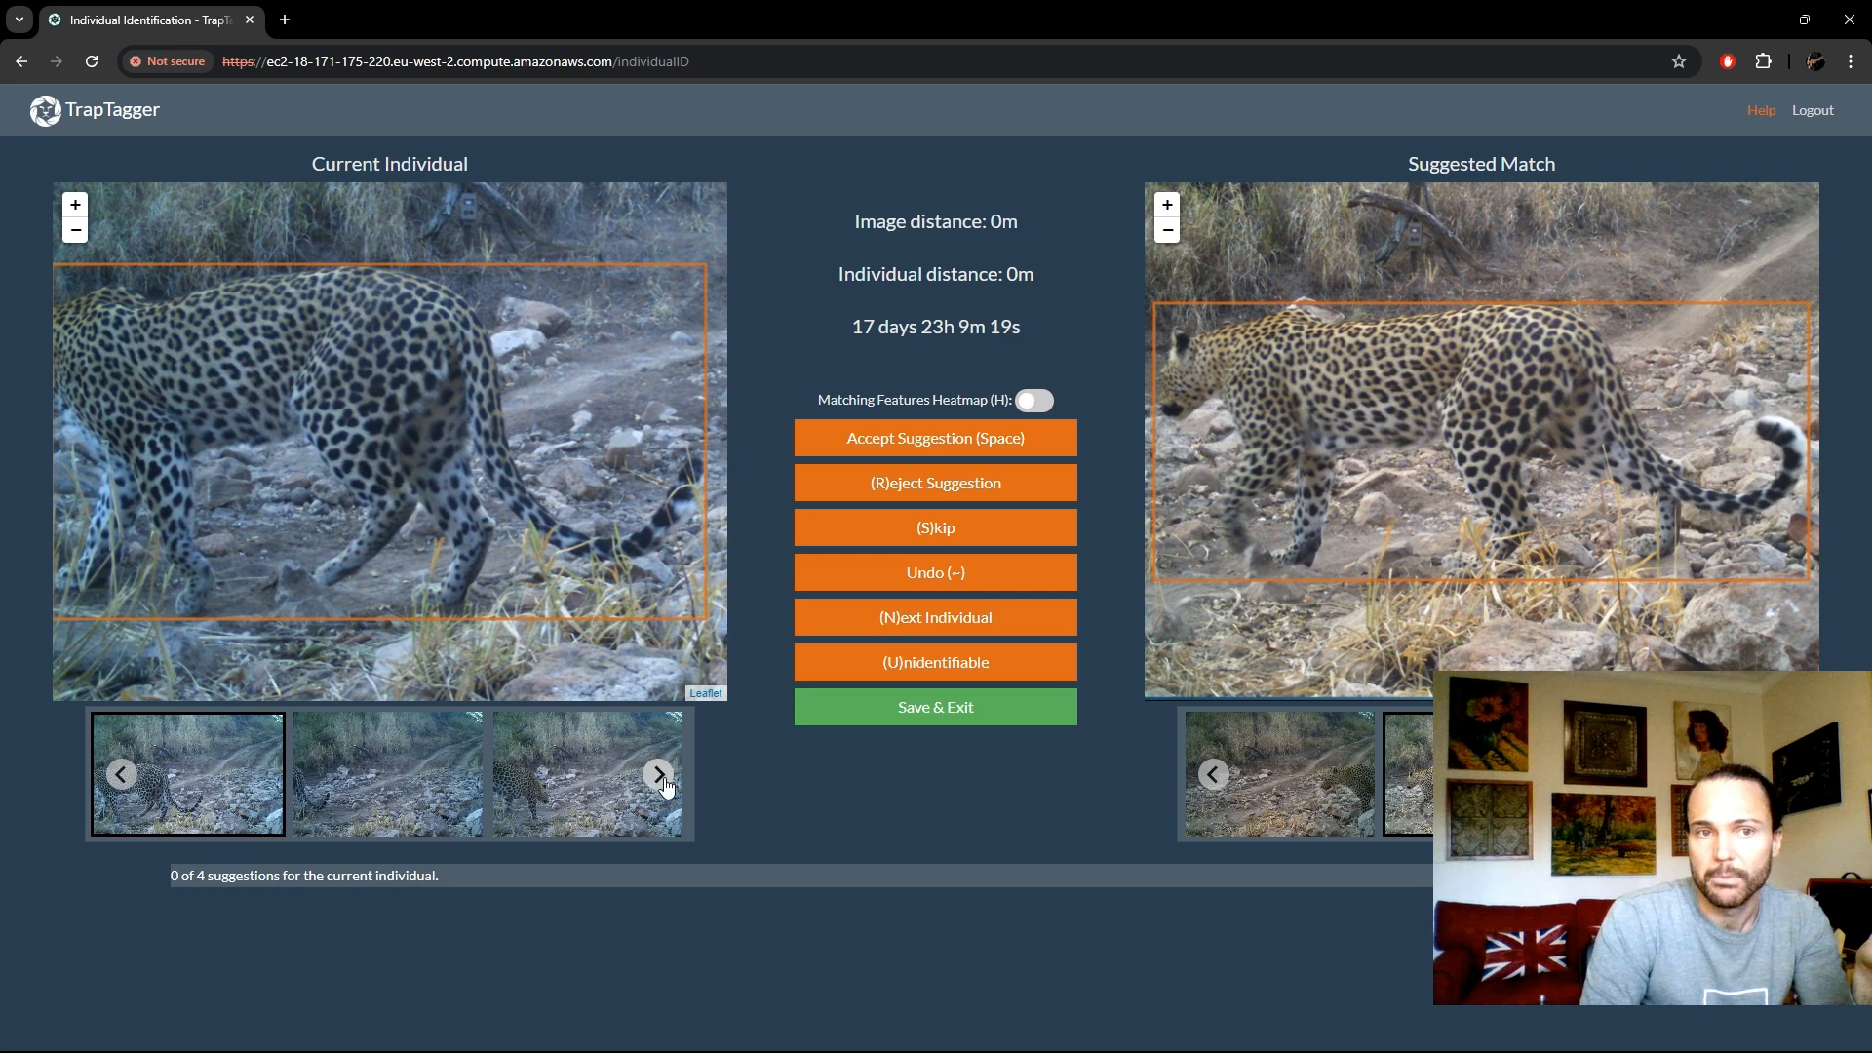
pyautogui.click(655, 775)
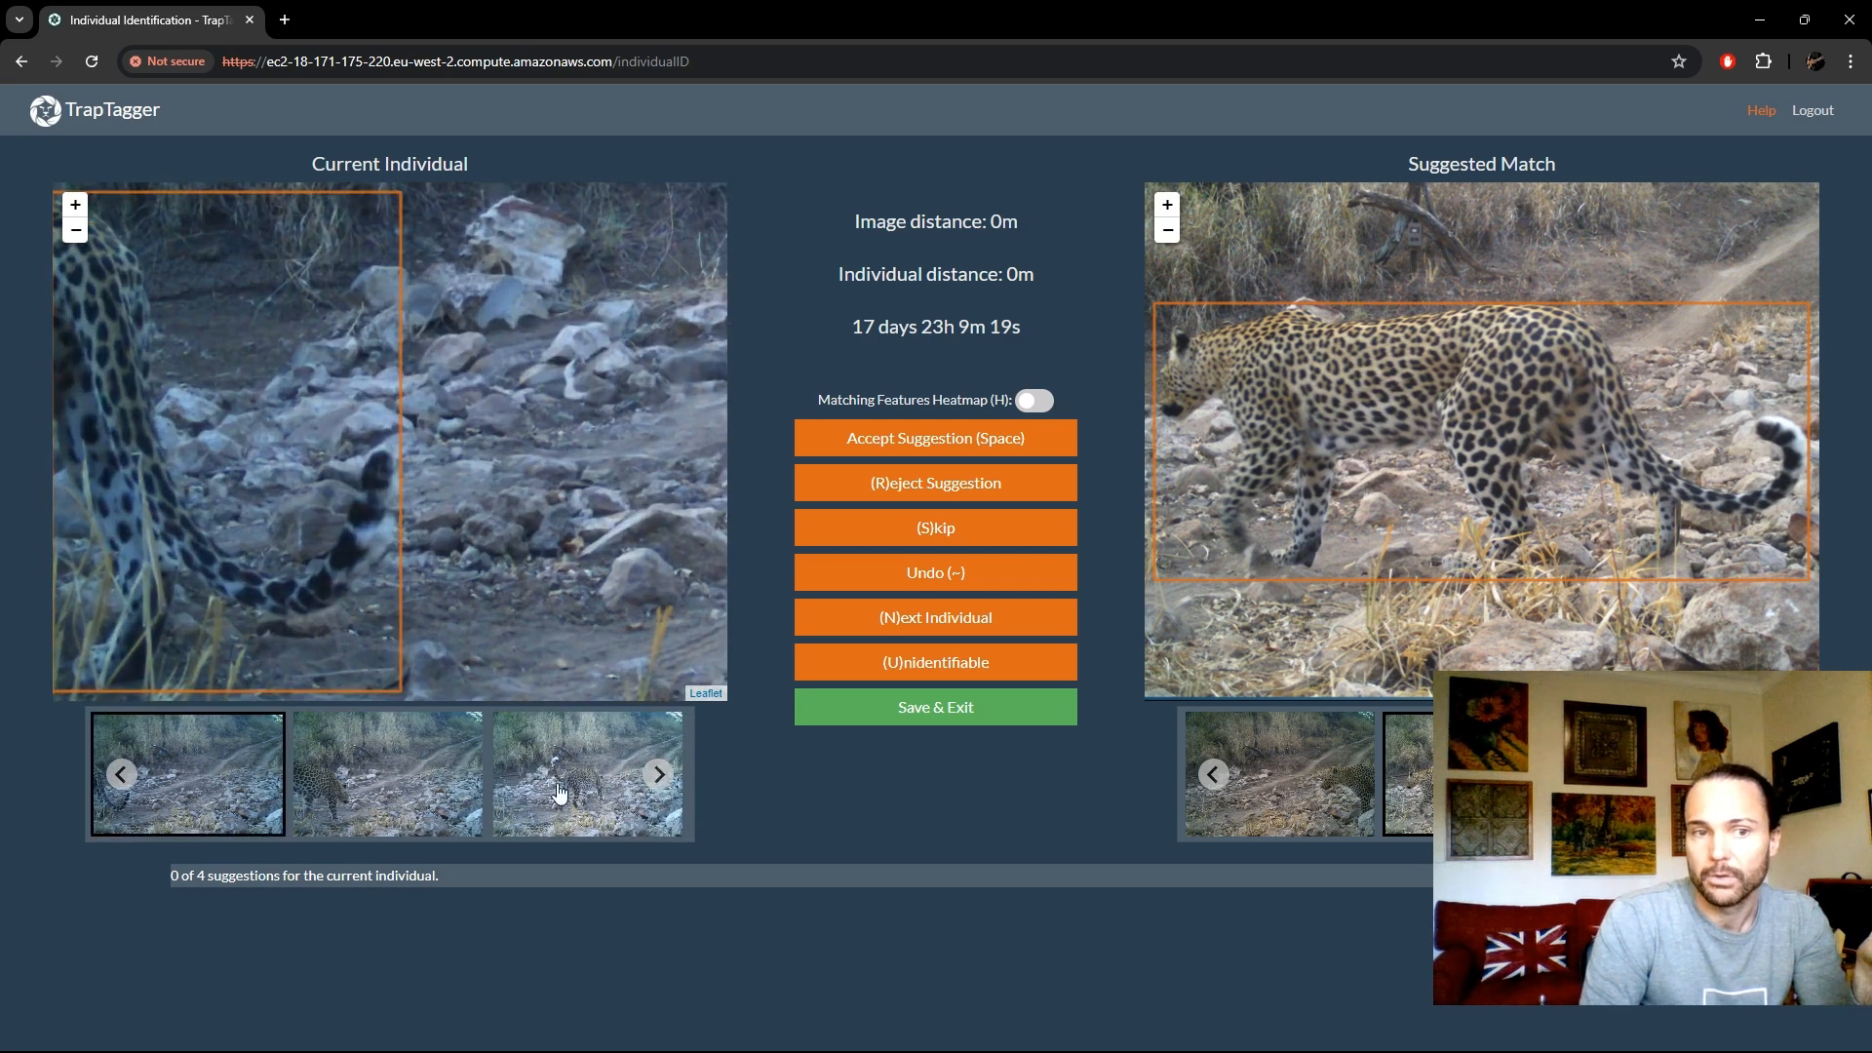
pyautogui.click(655, 777)
pyautogui.click(434, 785)
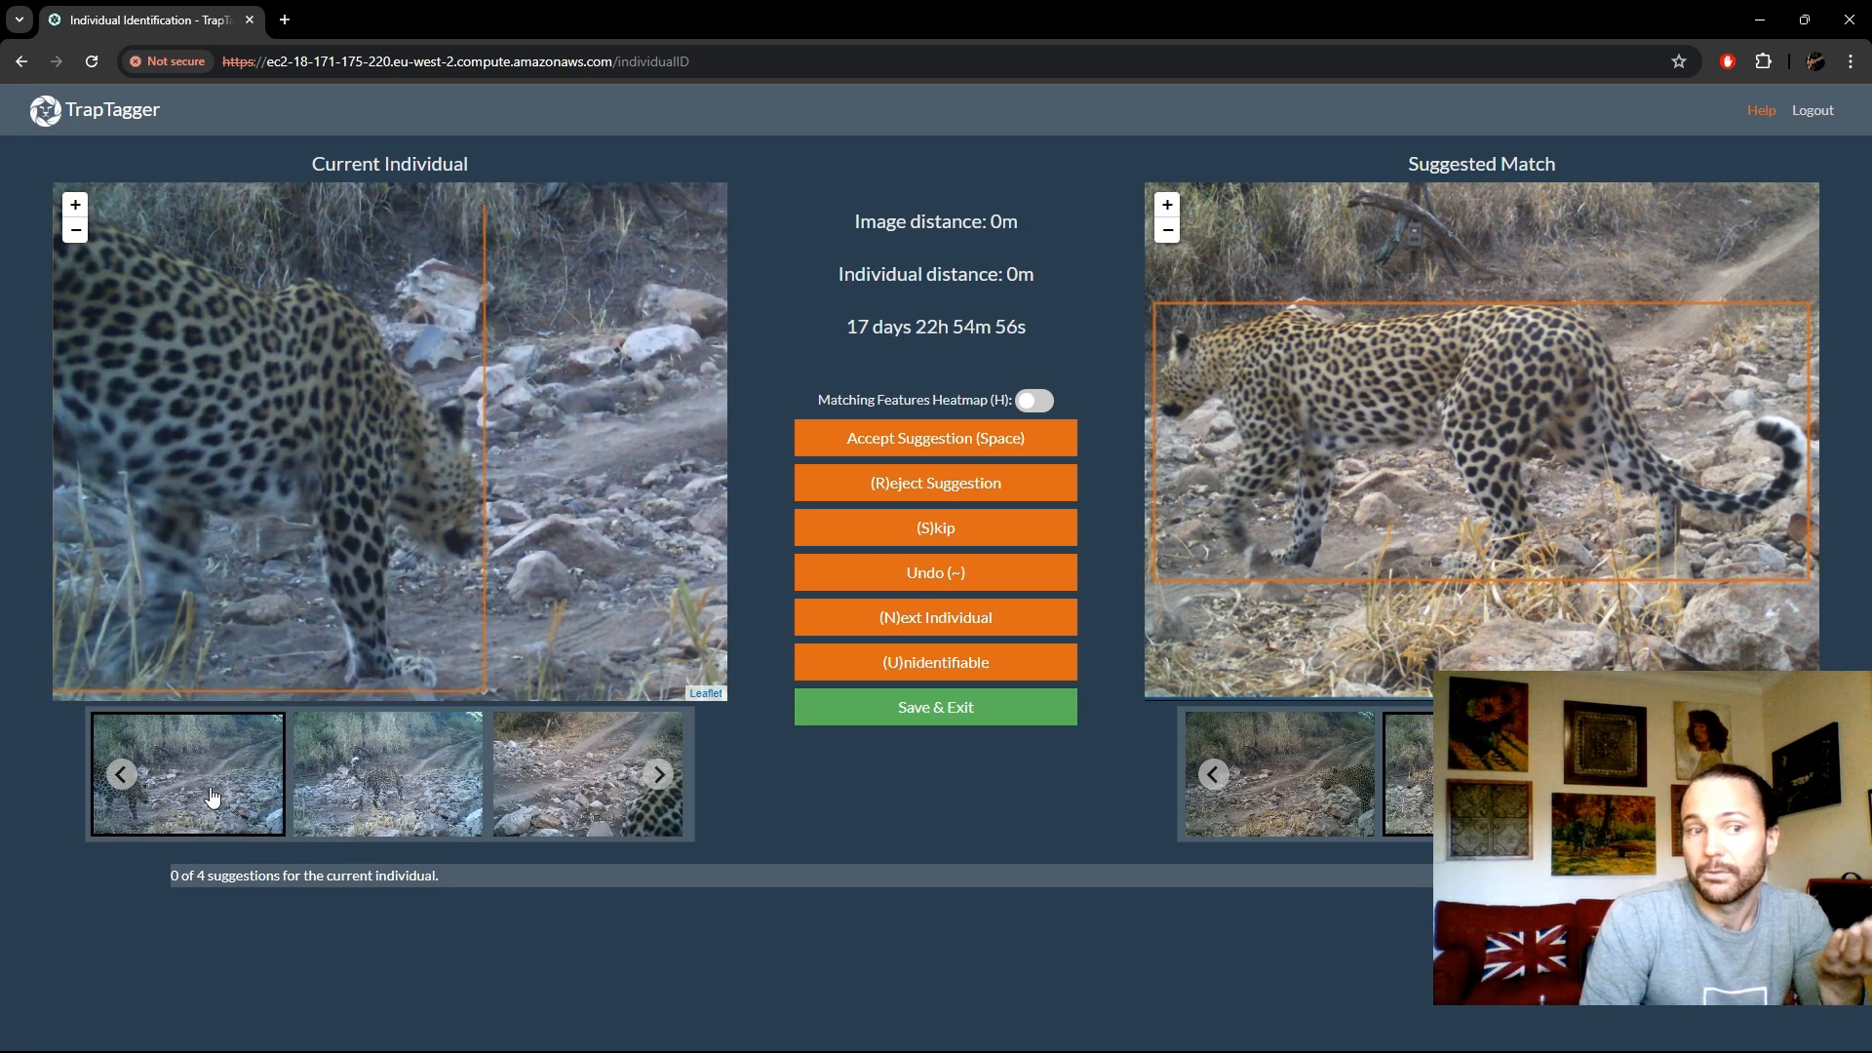
pyautogui.click(122, 777)
pyautogui.click(123, 779)
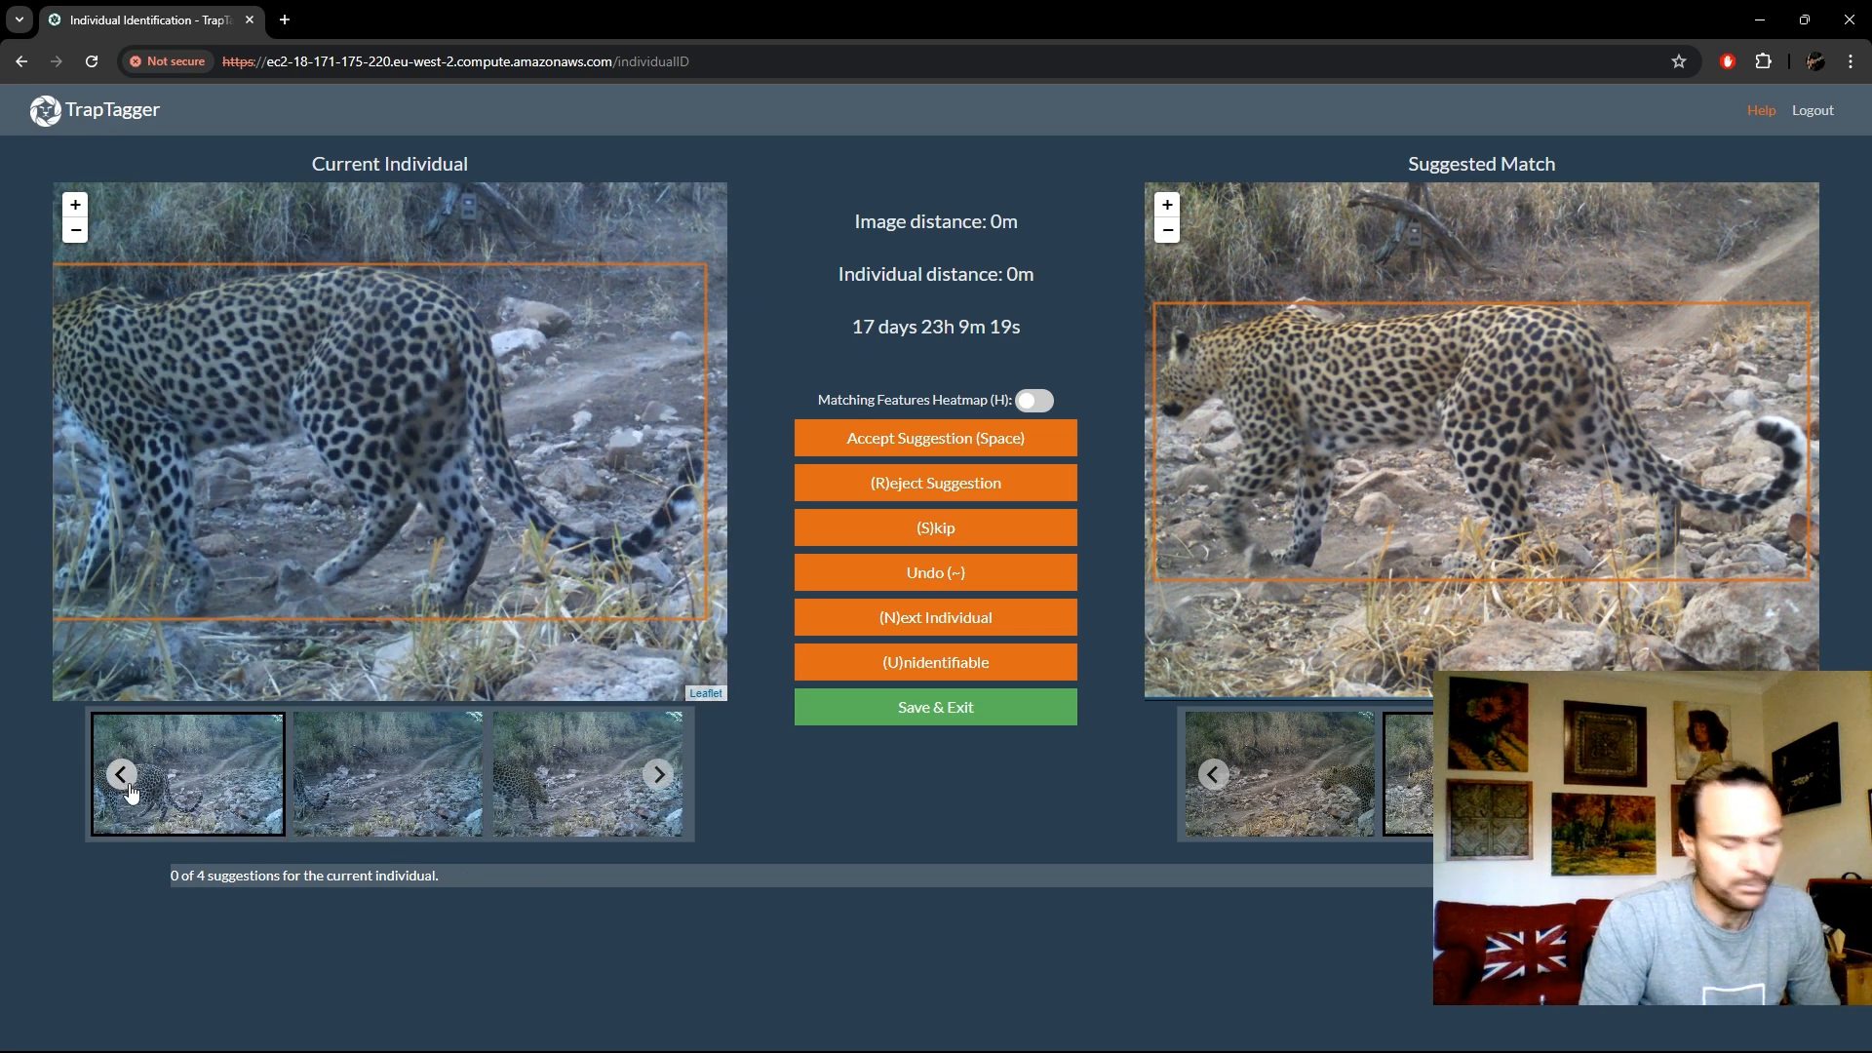
pyautogui.click(129, 790)
pyautogui.click(132, 794)
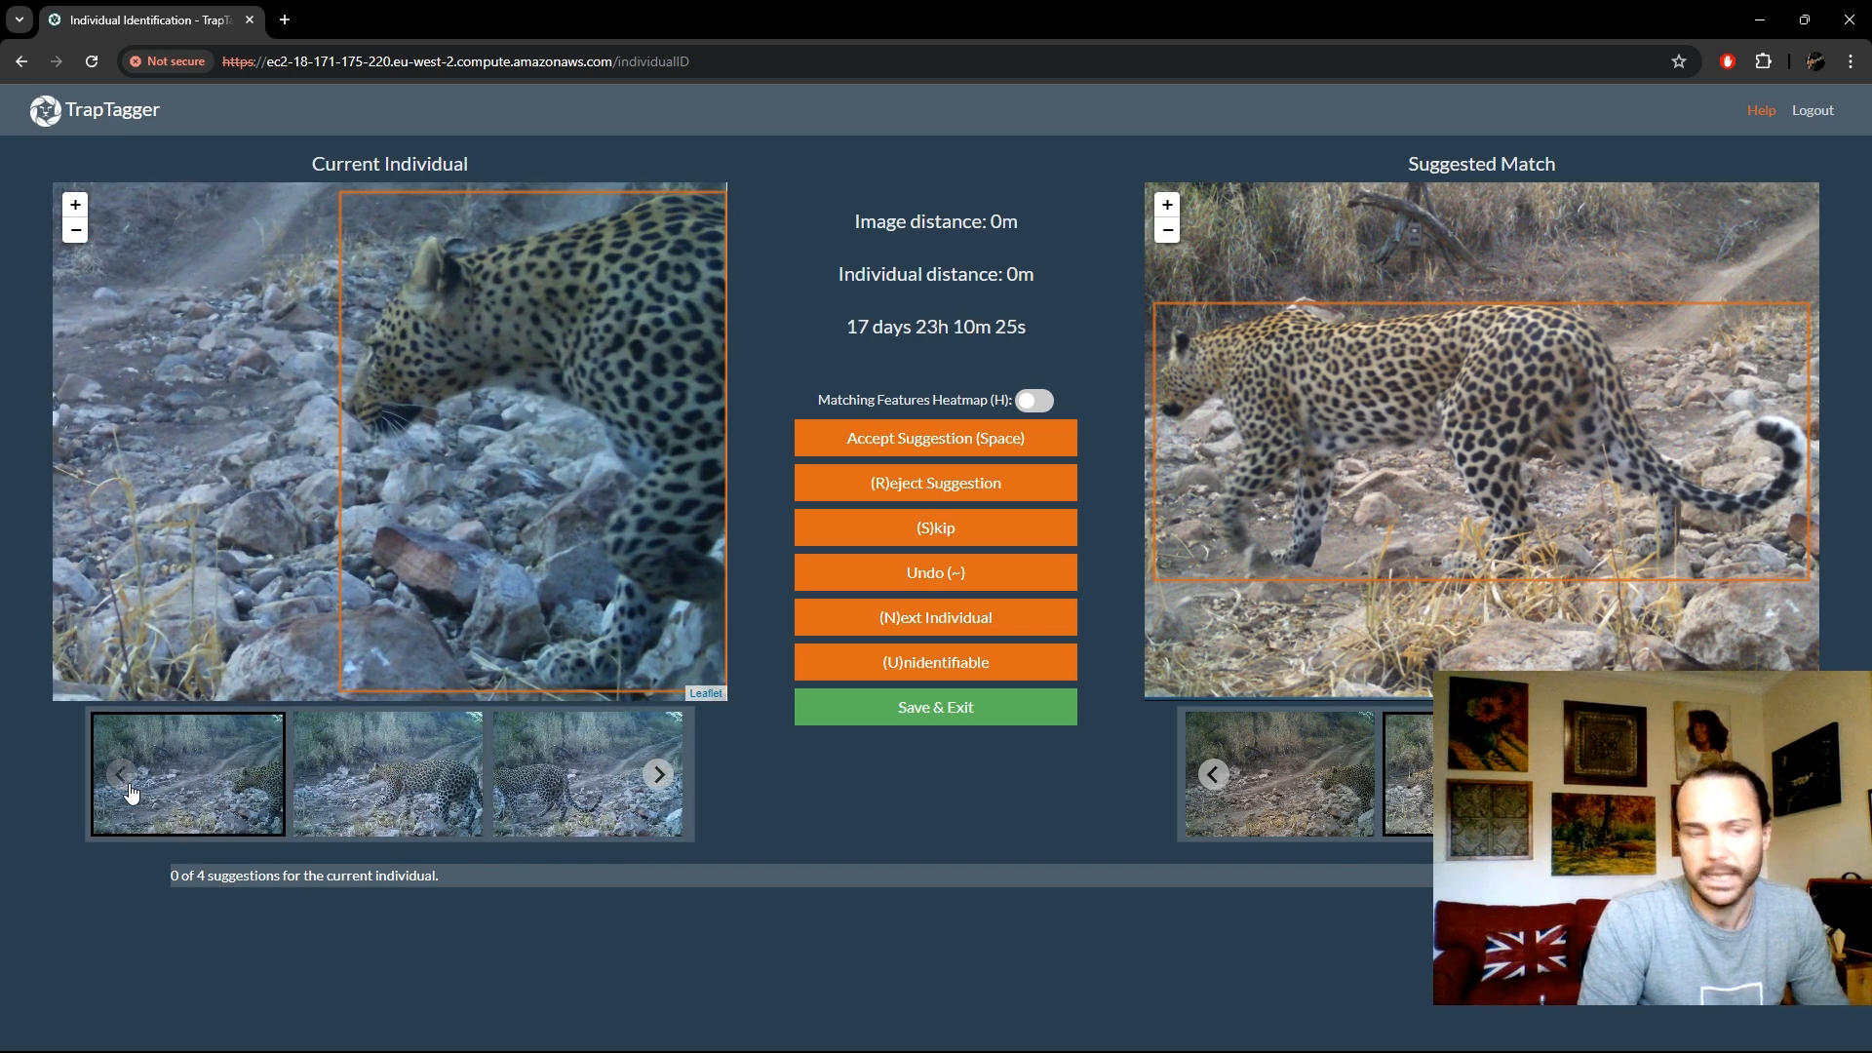
pyautogui.click(132, 793)
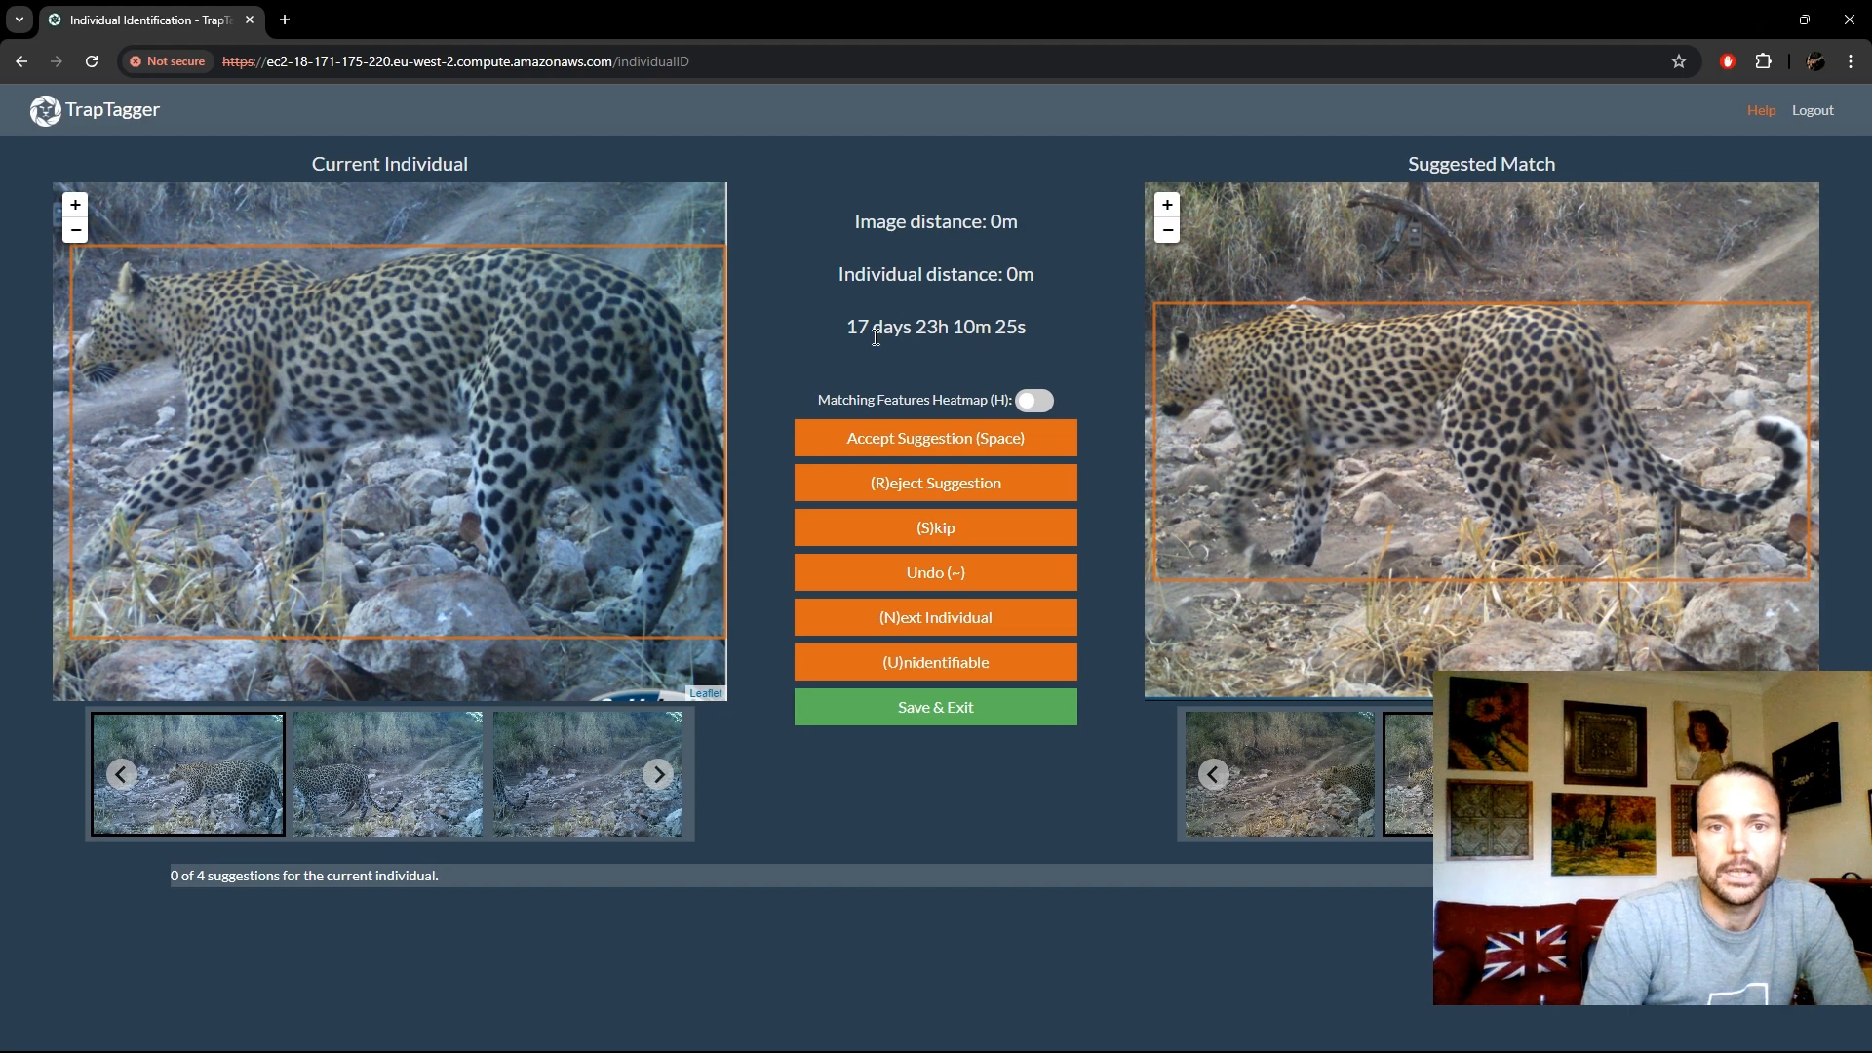
pyautogui.moveTo(845, 327); pyautogui.dragTo(1032, 336)
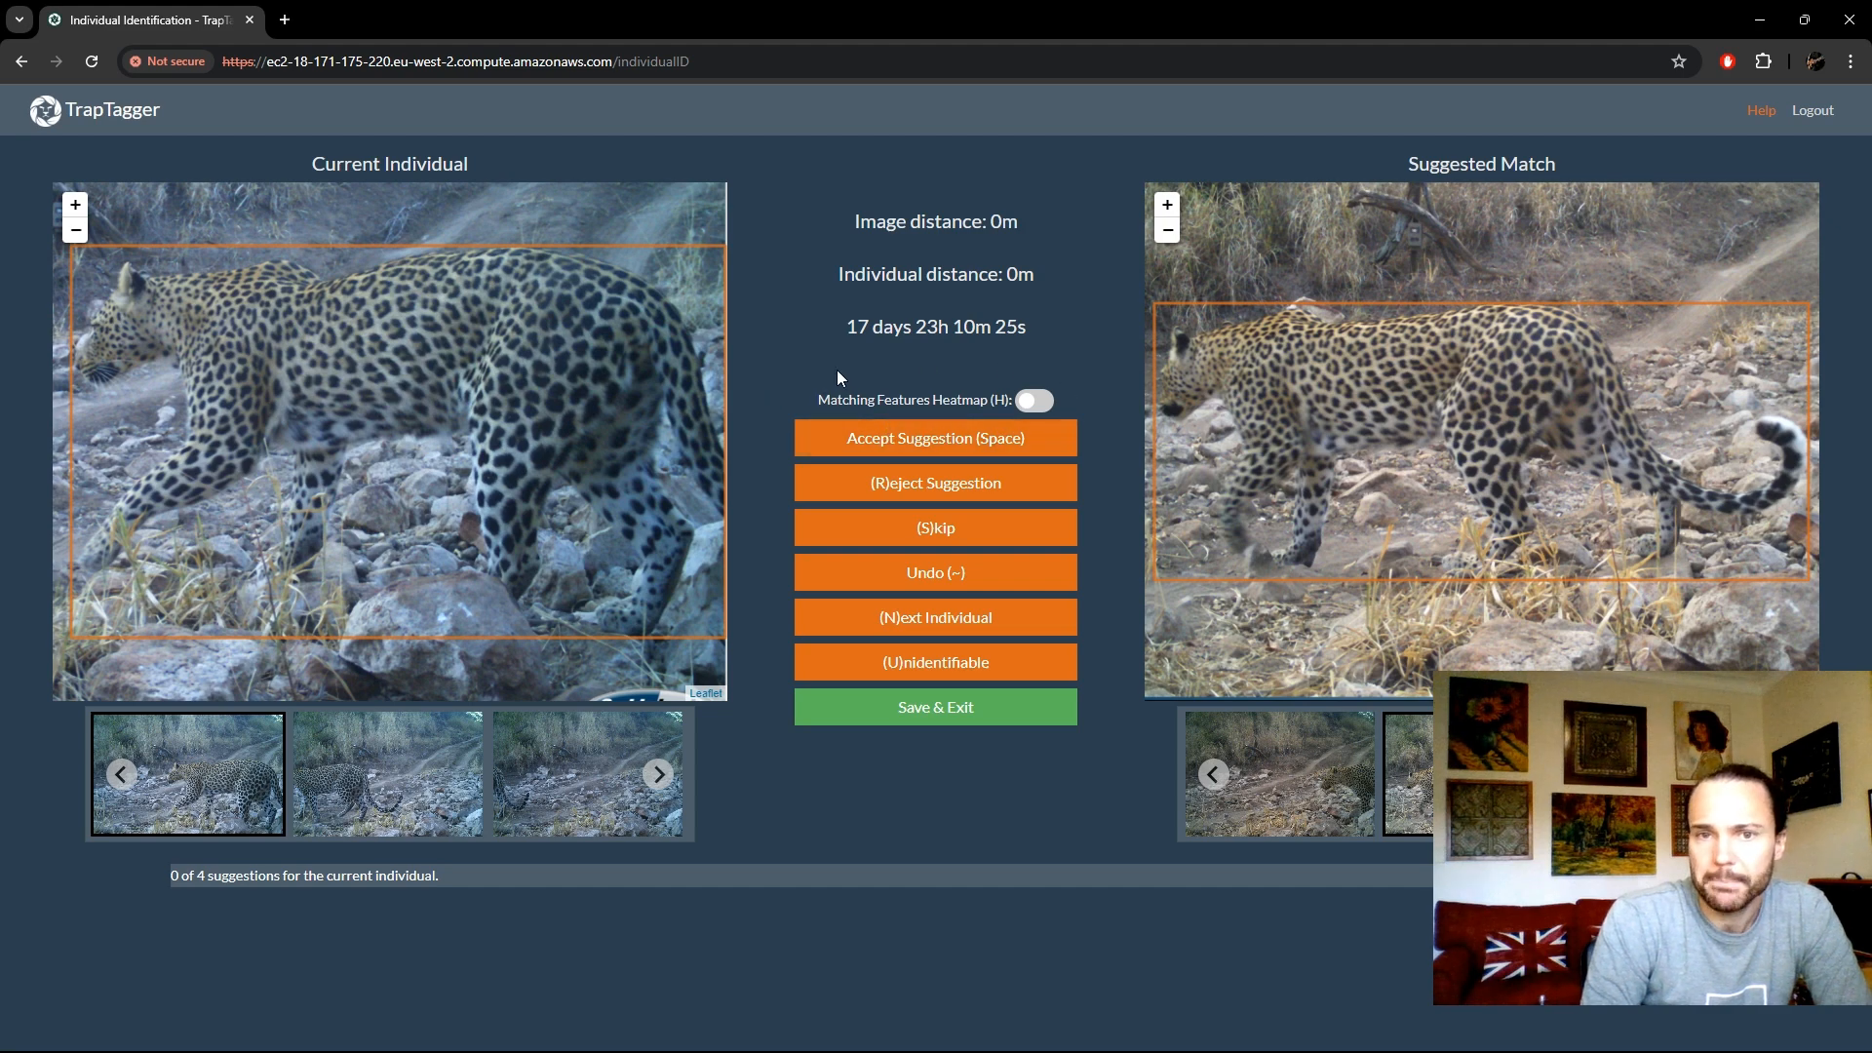
# - Turn on the matching features heatmap and set its radius to 16 and opacity to 21
pyautogui.press('h')
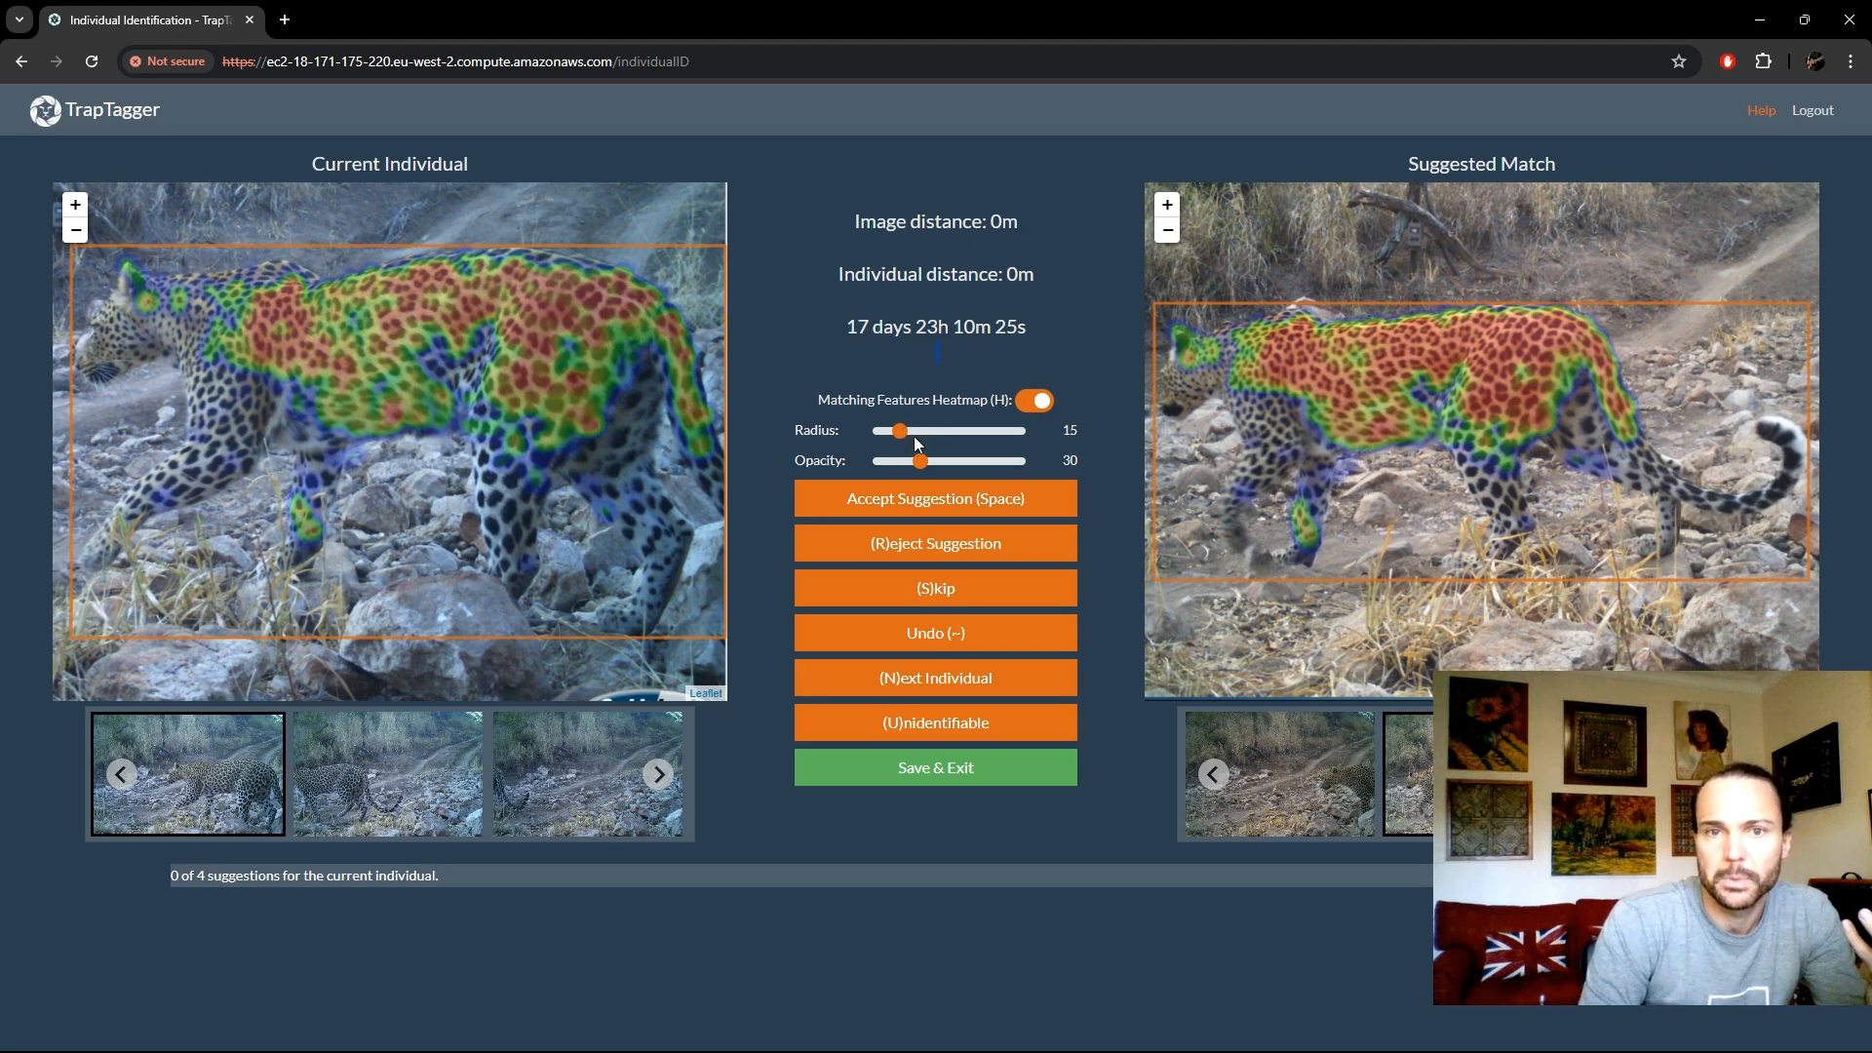
pyautogui.moveTo(899, 441)
pyautogui.mouseDown()
pyautogui.moveTo(883, 442)
pyautogui.moveTo(905, 448)
pyautogui.mouseUp()
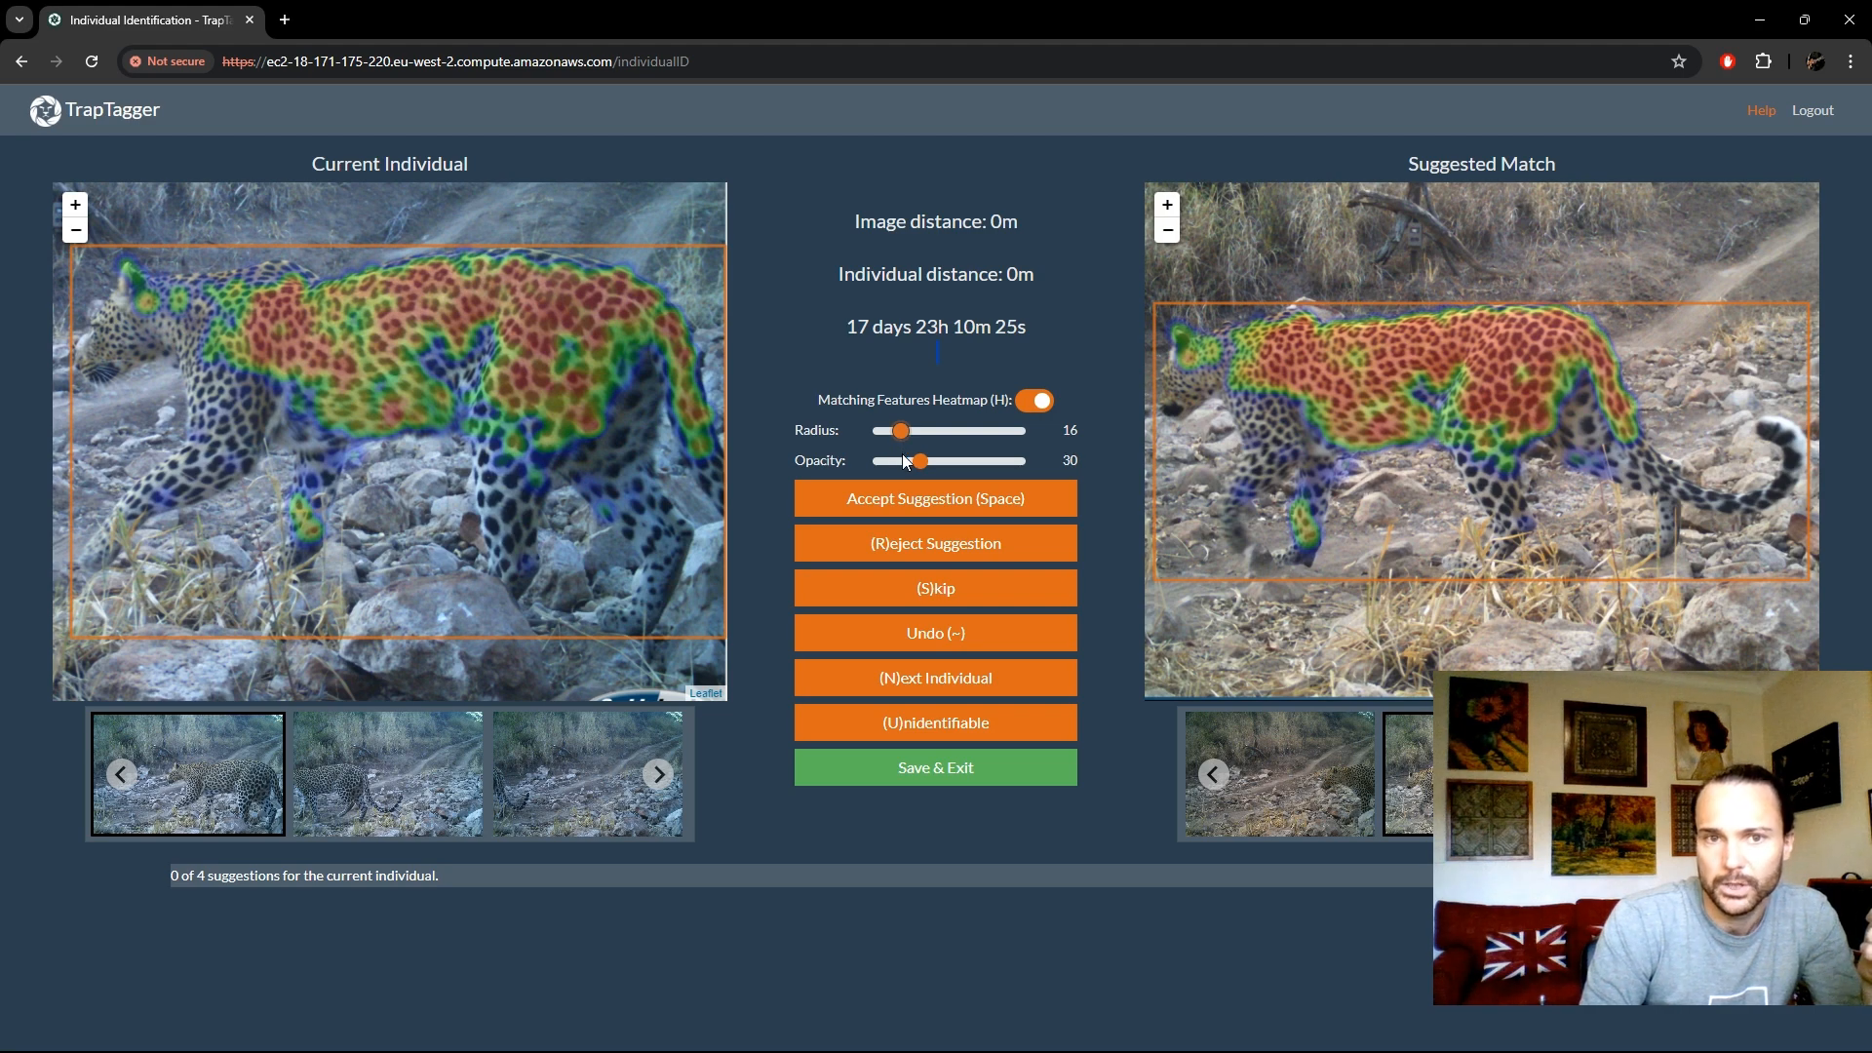
pyautogui.moveTo(920, 466)
pyautogui.mouseDown()
pyautogui.moveTo(1011, 467)
pyautogui.moveTo(911, 469)
pyautogui.mouseUp()
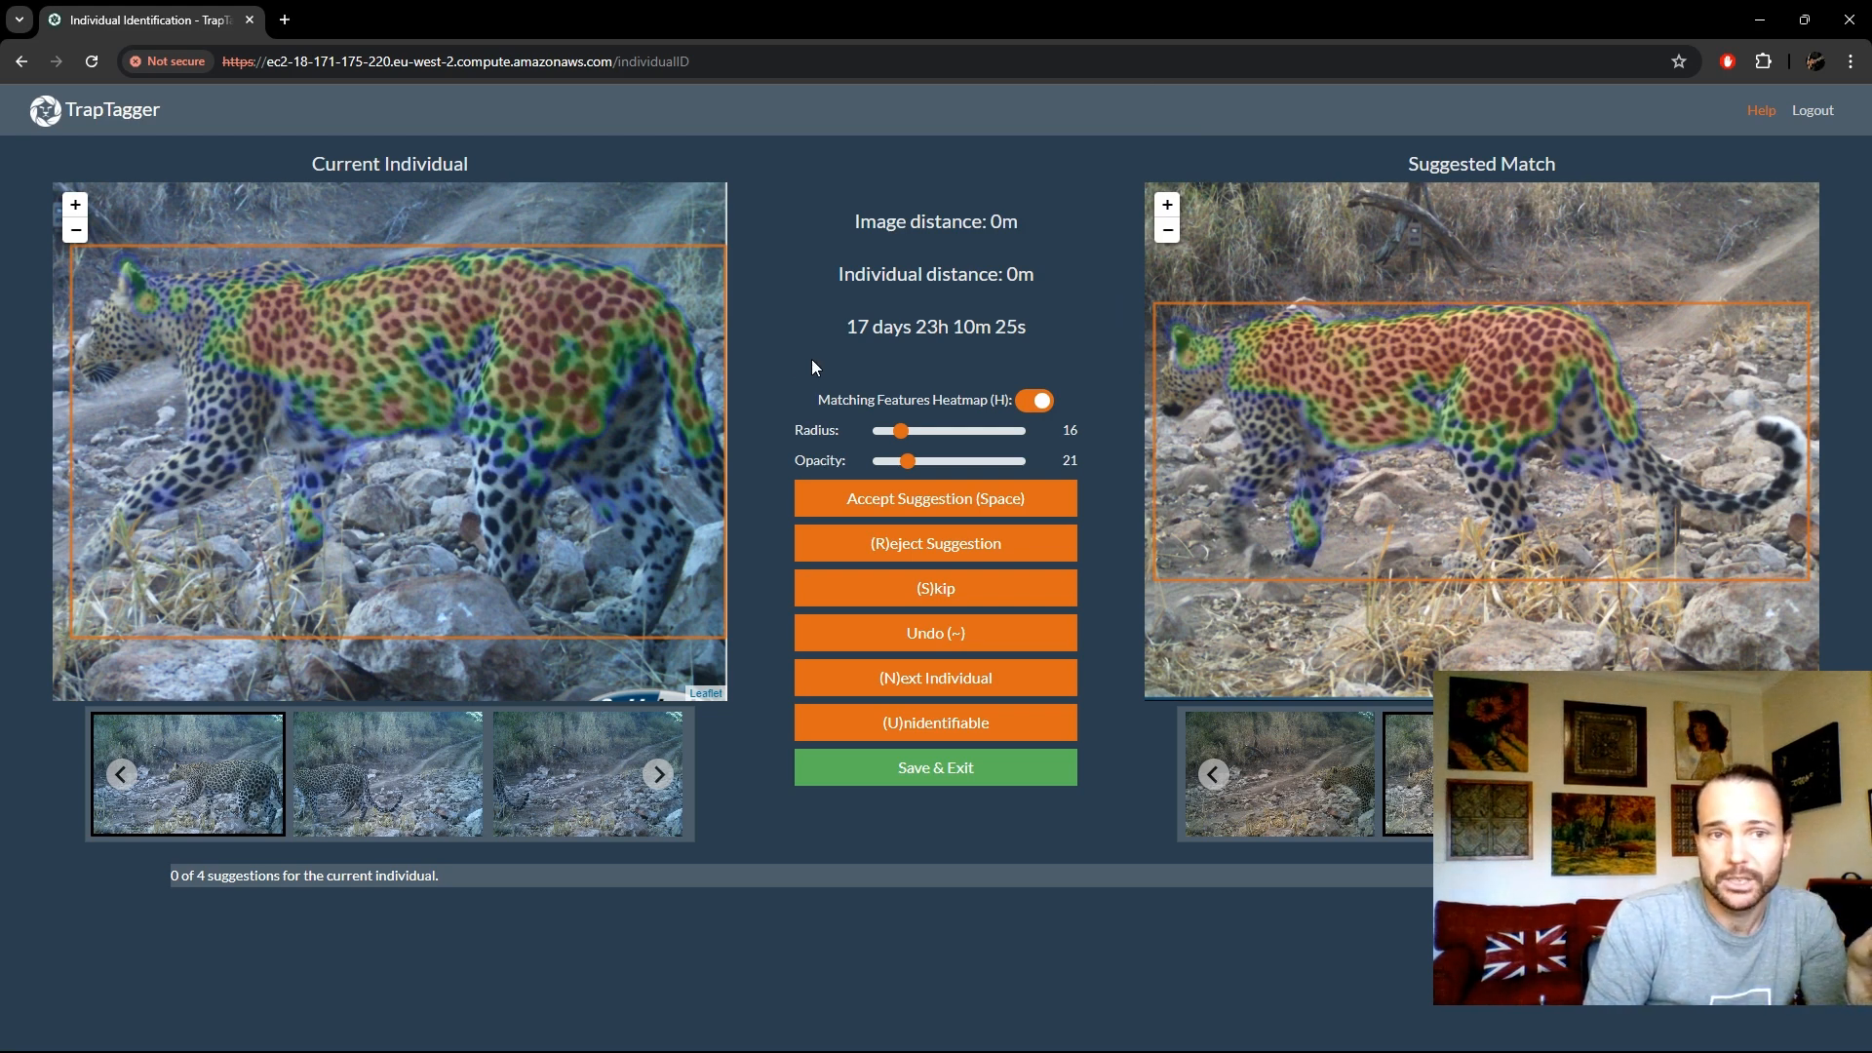
# - Accept the first four suggested matches for the current leopard
pyautogui.click(840, 500)
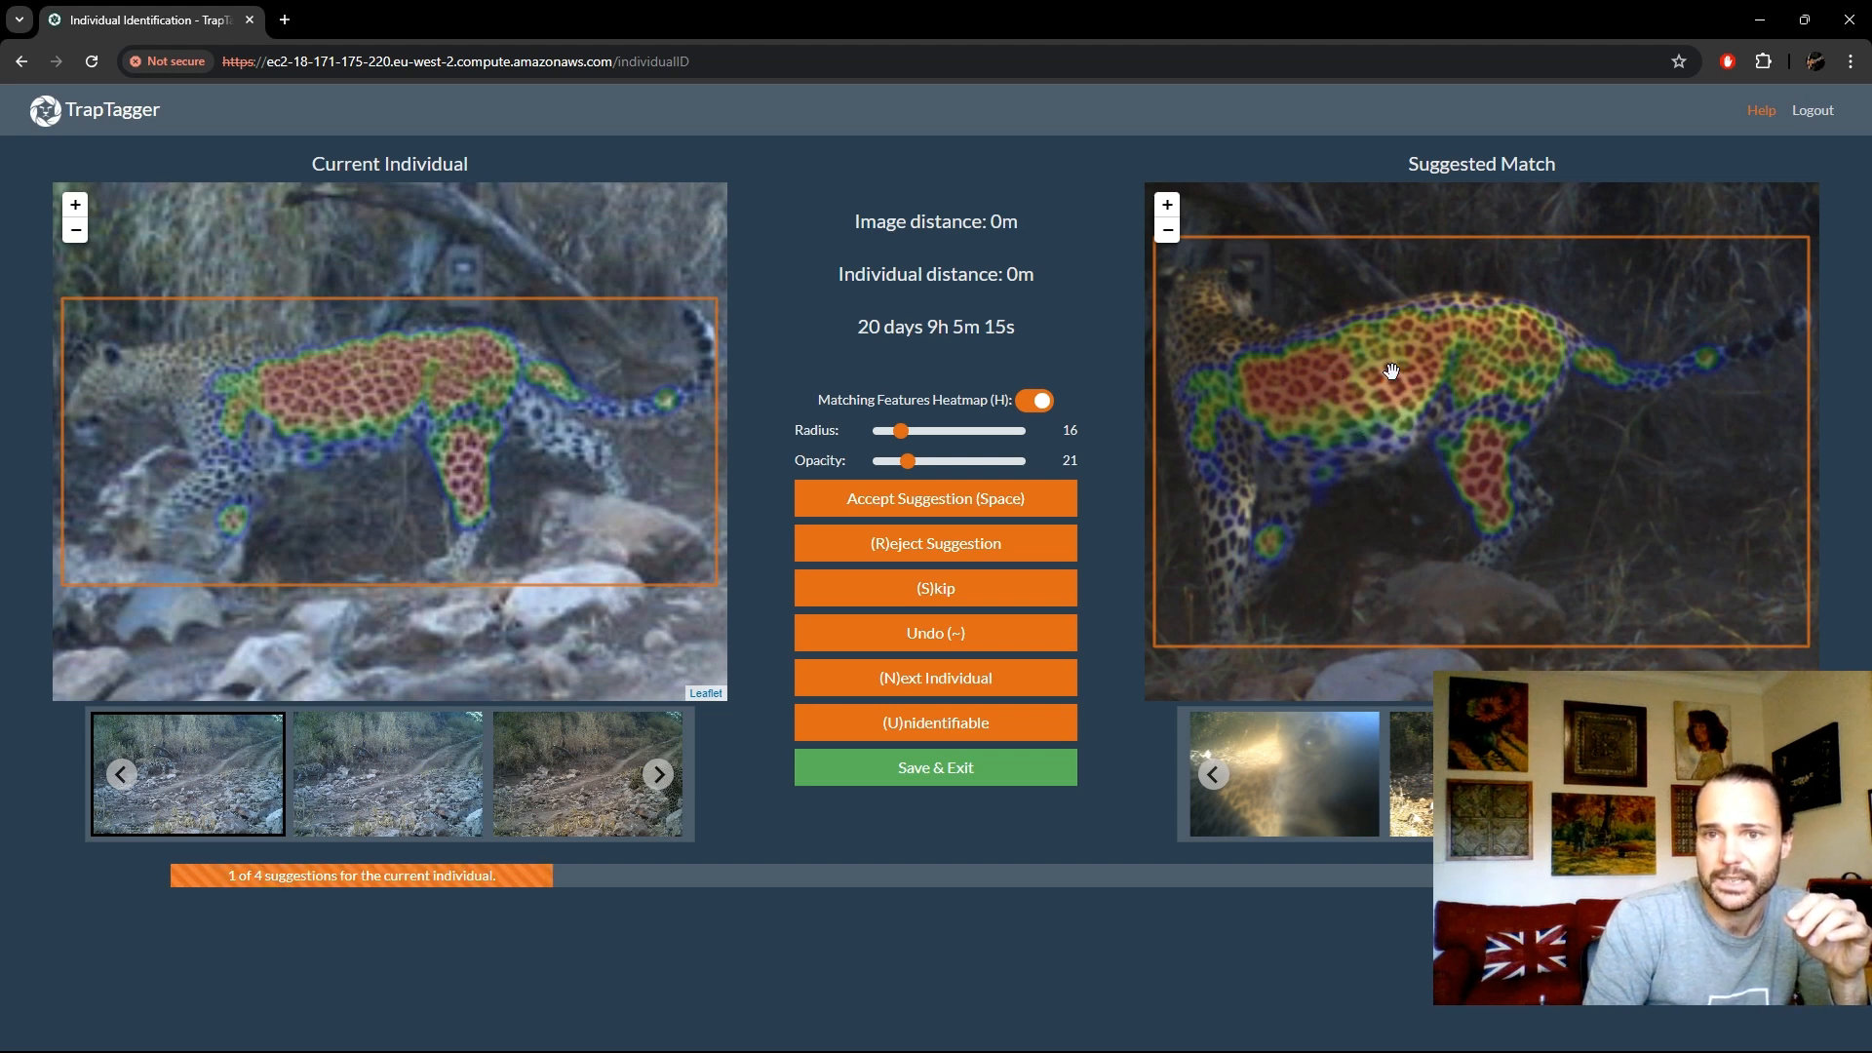
pyautogui.click(1053, 507)
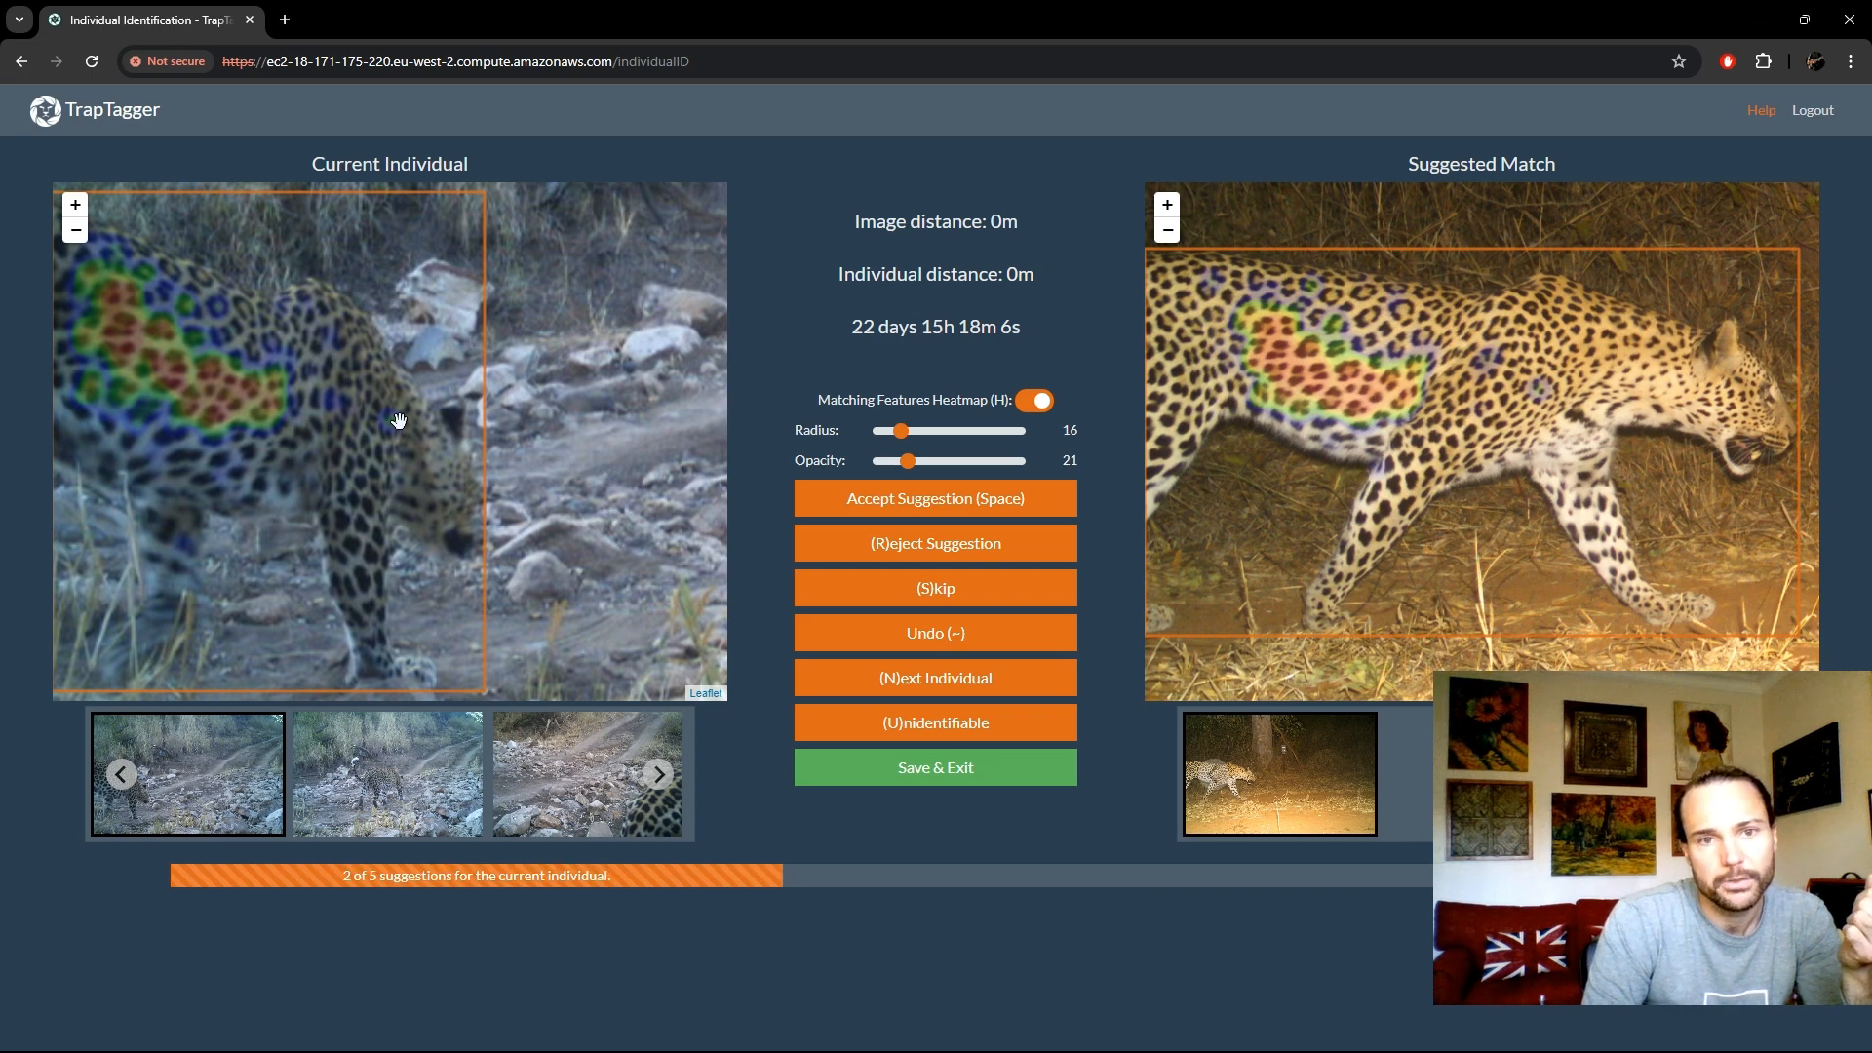
pyautogui.click(904, 500)
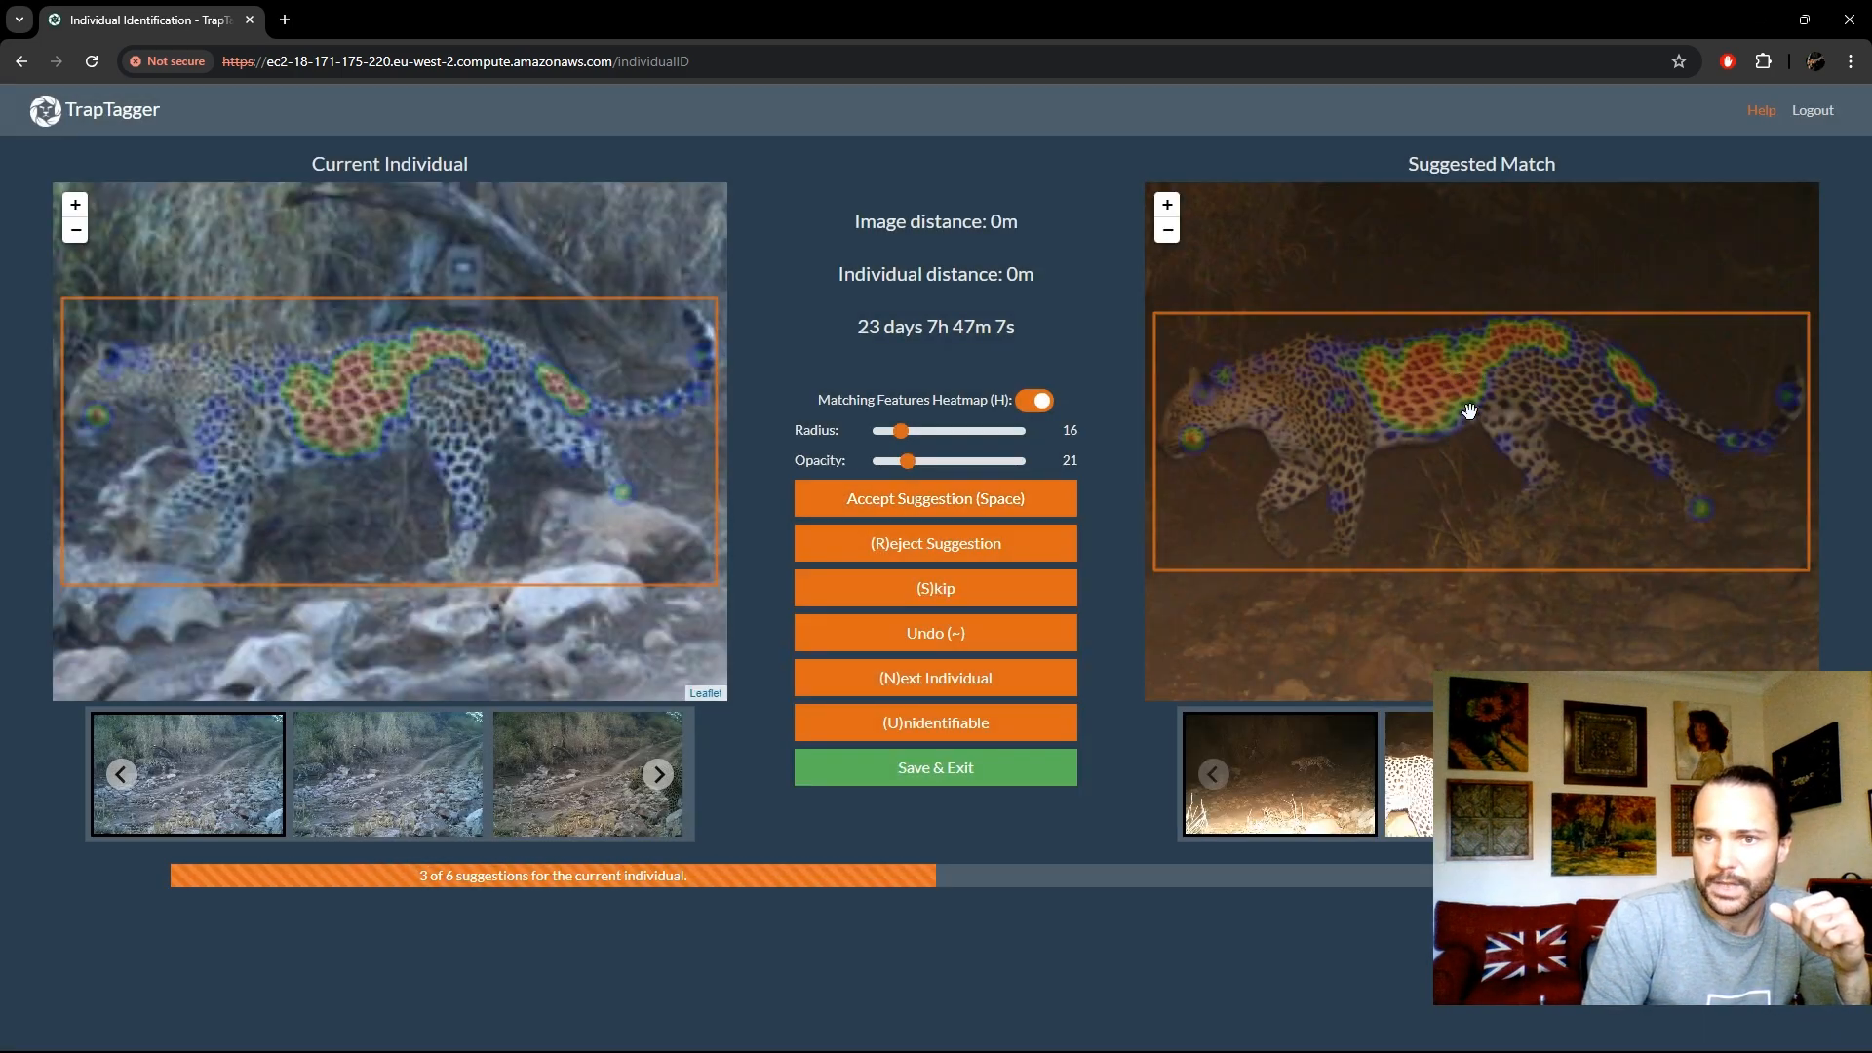
pyautogui.click(985, 497)
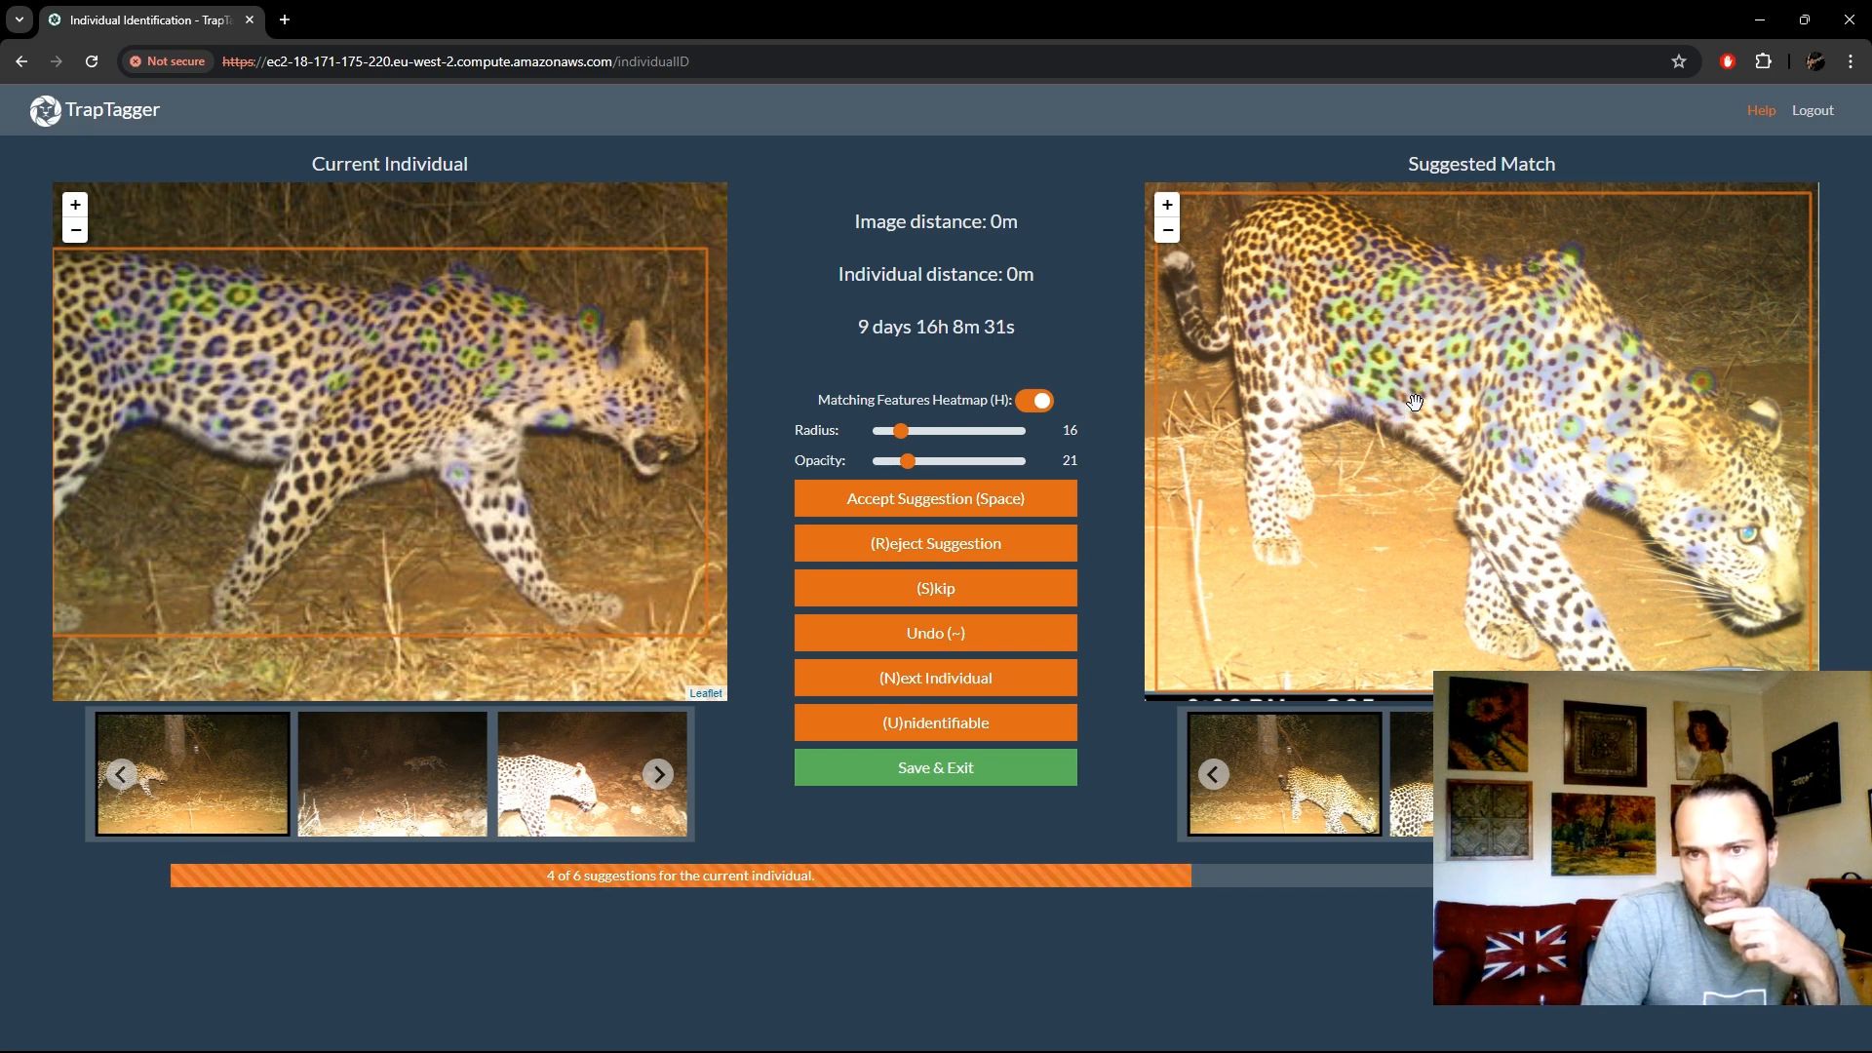
# - Compare the spot patterns closely, reject the two remaining suggestions for this leopard, and continue to the next individual
pyautogui.scroll(3, 1394, 429)
pyautogui.moveTo(1387, 395); pyautogui.dragTo(1447, 456)
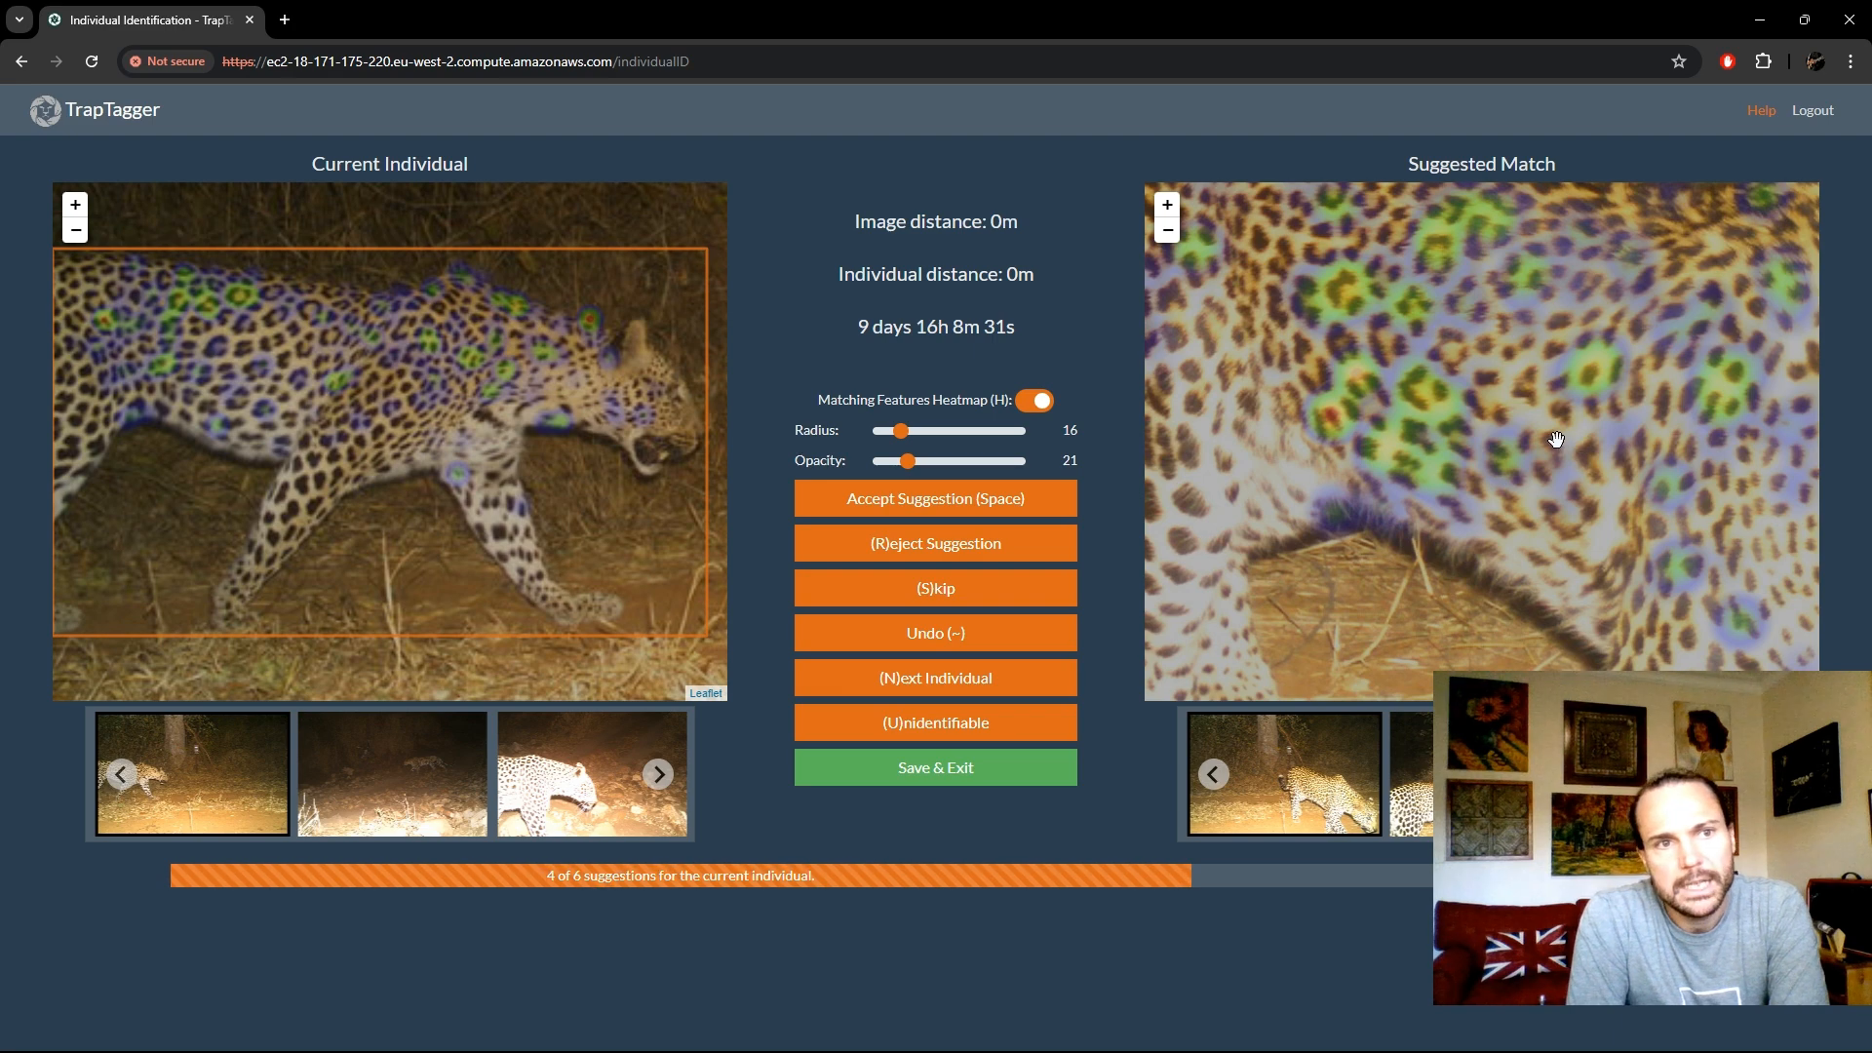
pyautogui.scroll(-2, 1556, 439)
pyautogui.scroll(-1, 1551, 448)
pyautogui.scroll(-1, 1453, 434)
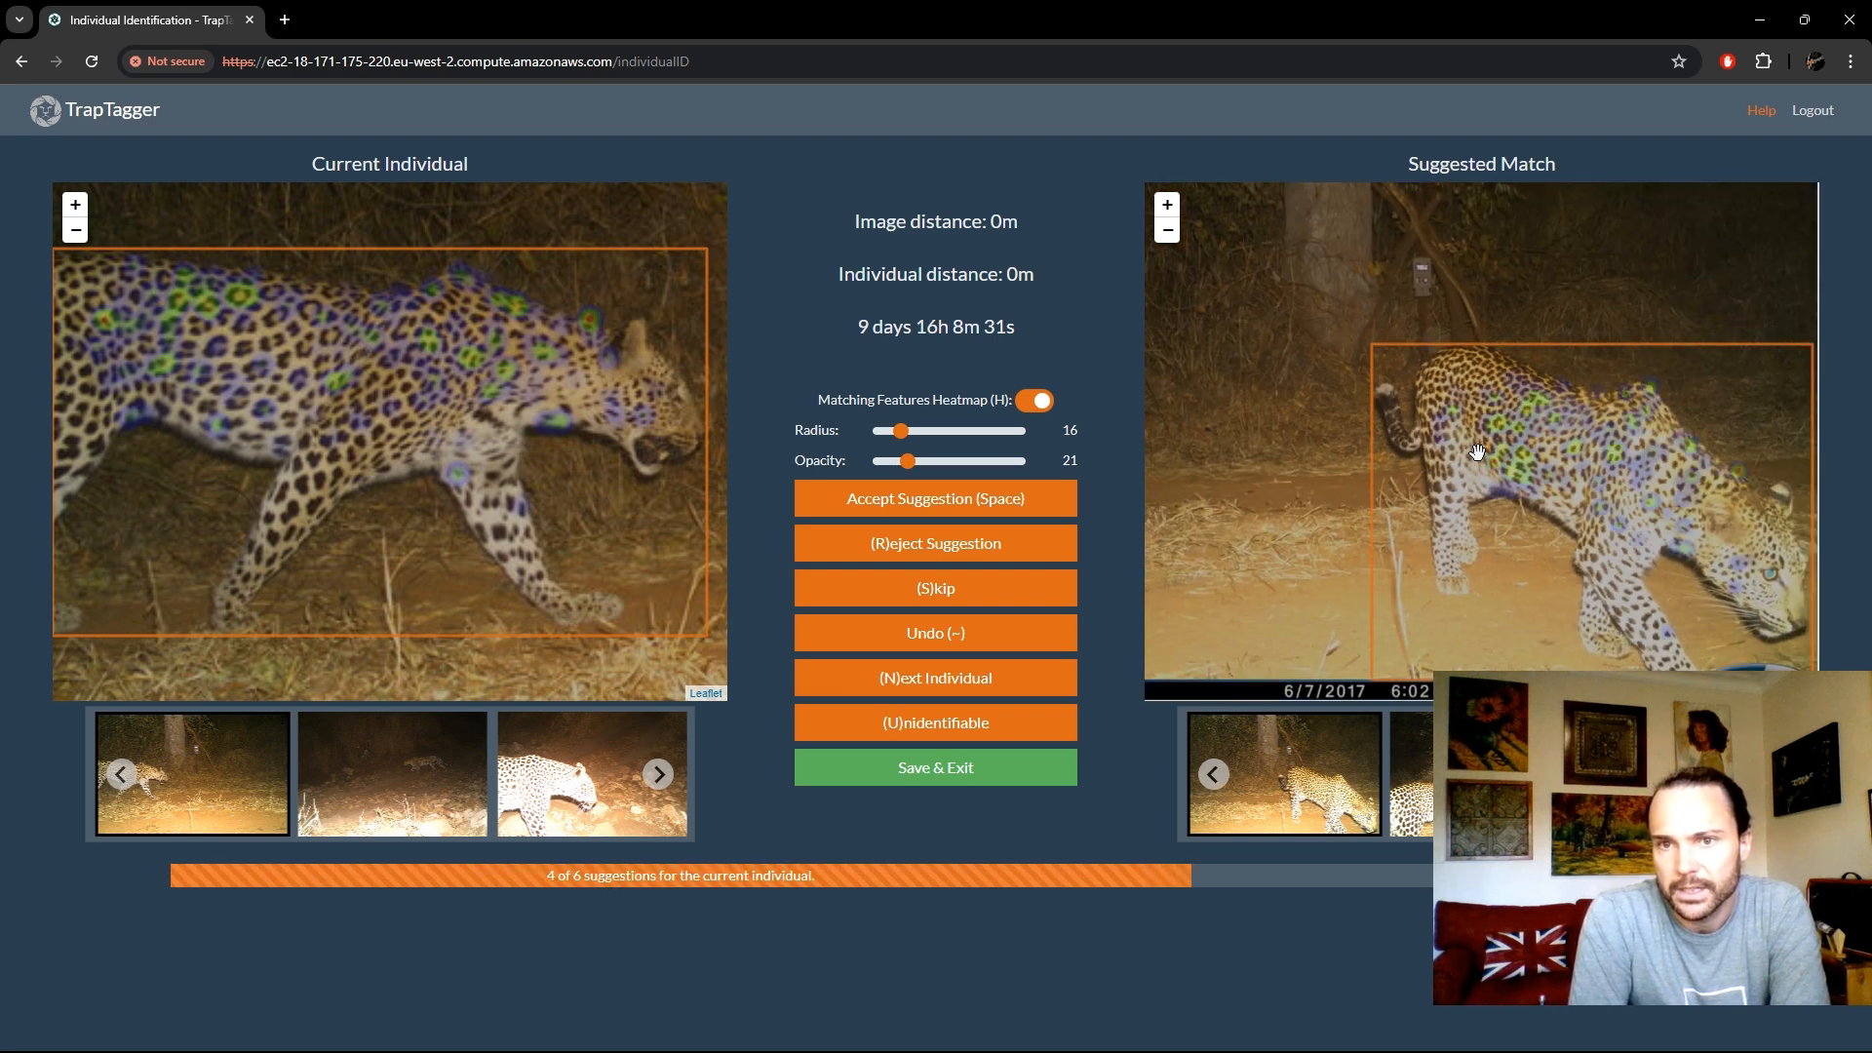
pyautogui.scroll(2, 1482, 453)
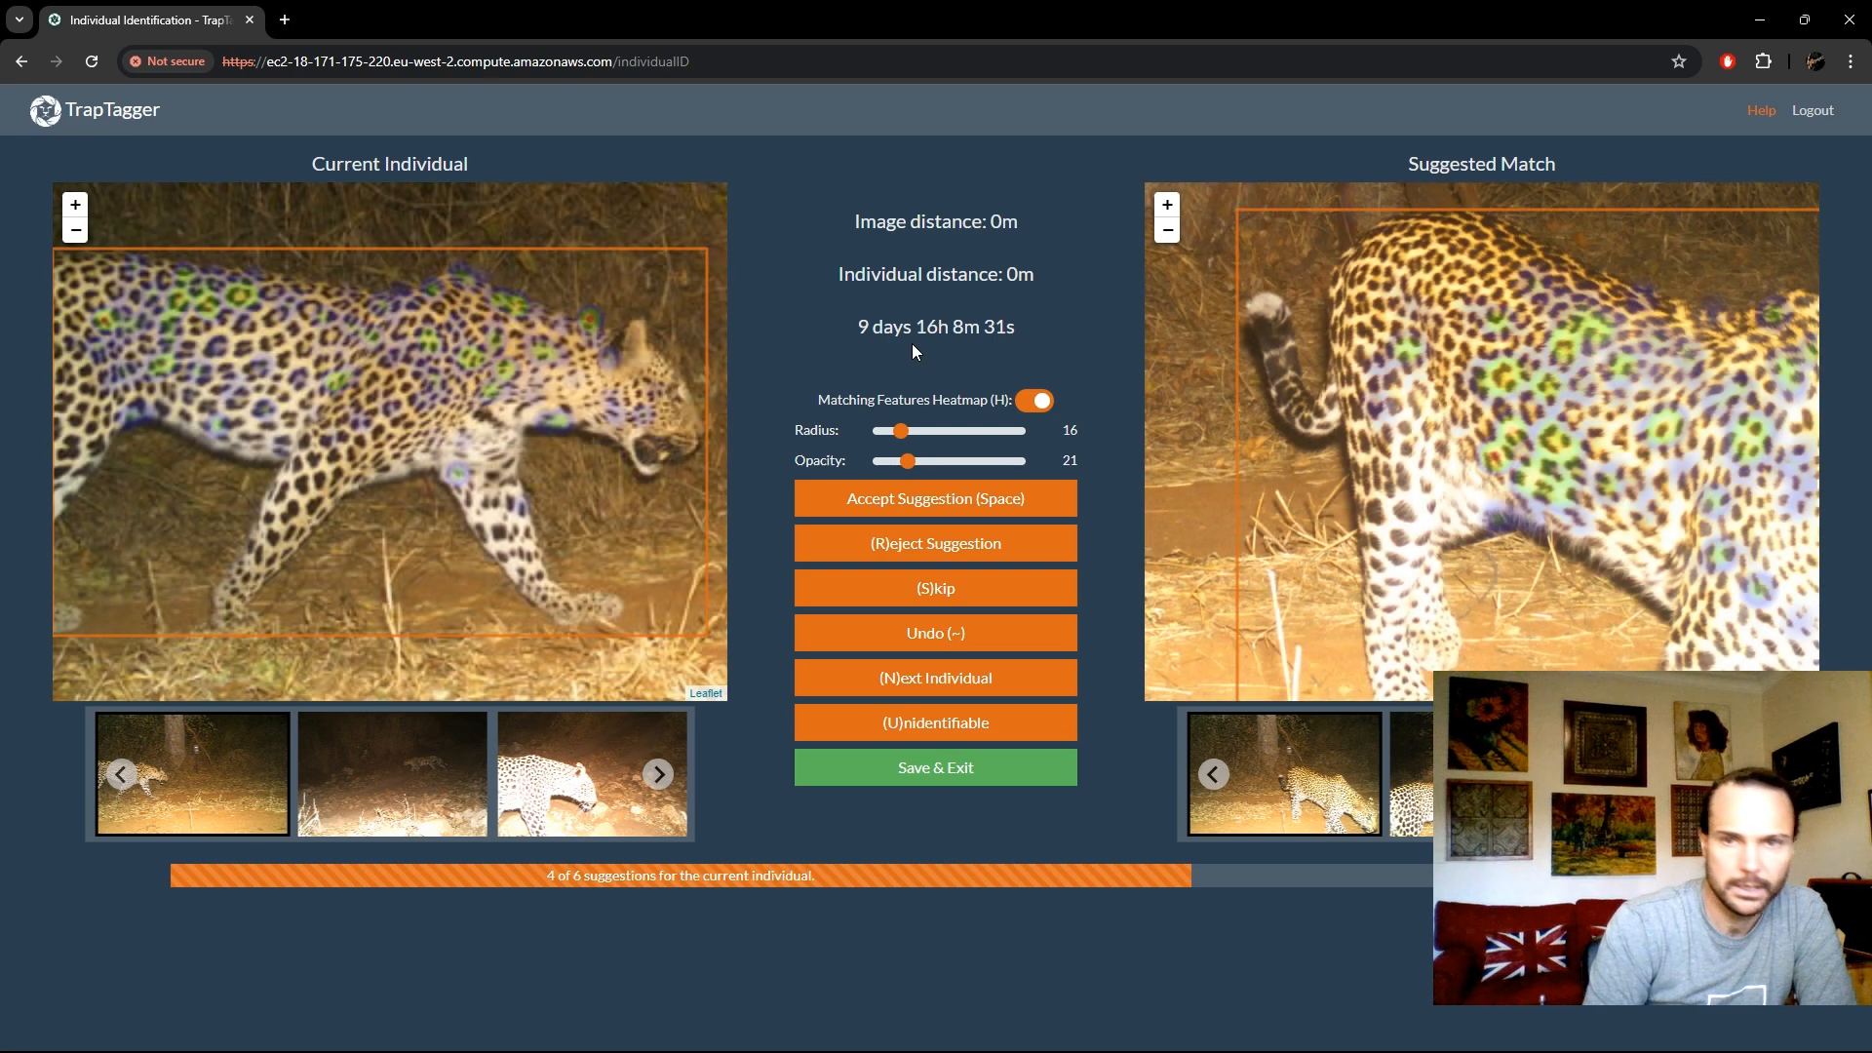
pyautogui.click(956, 542)
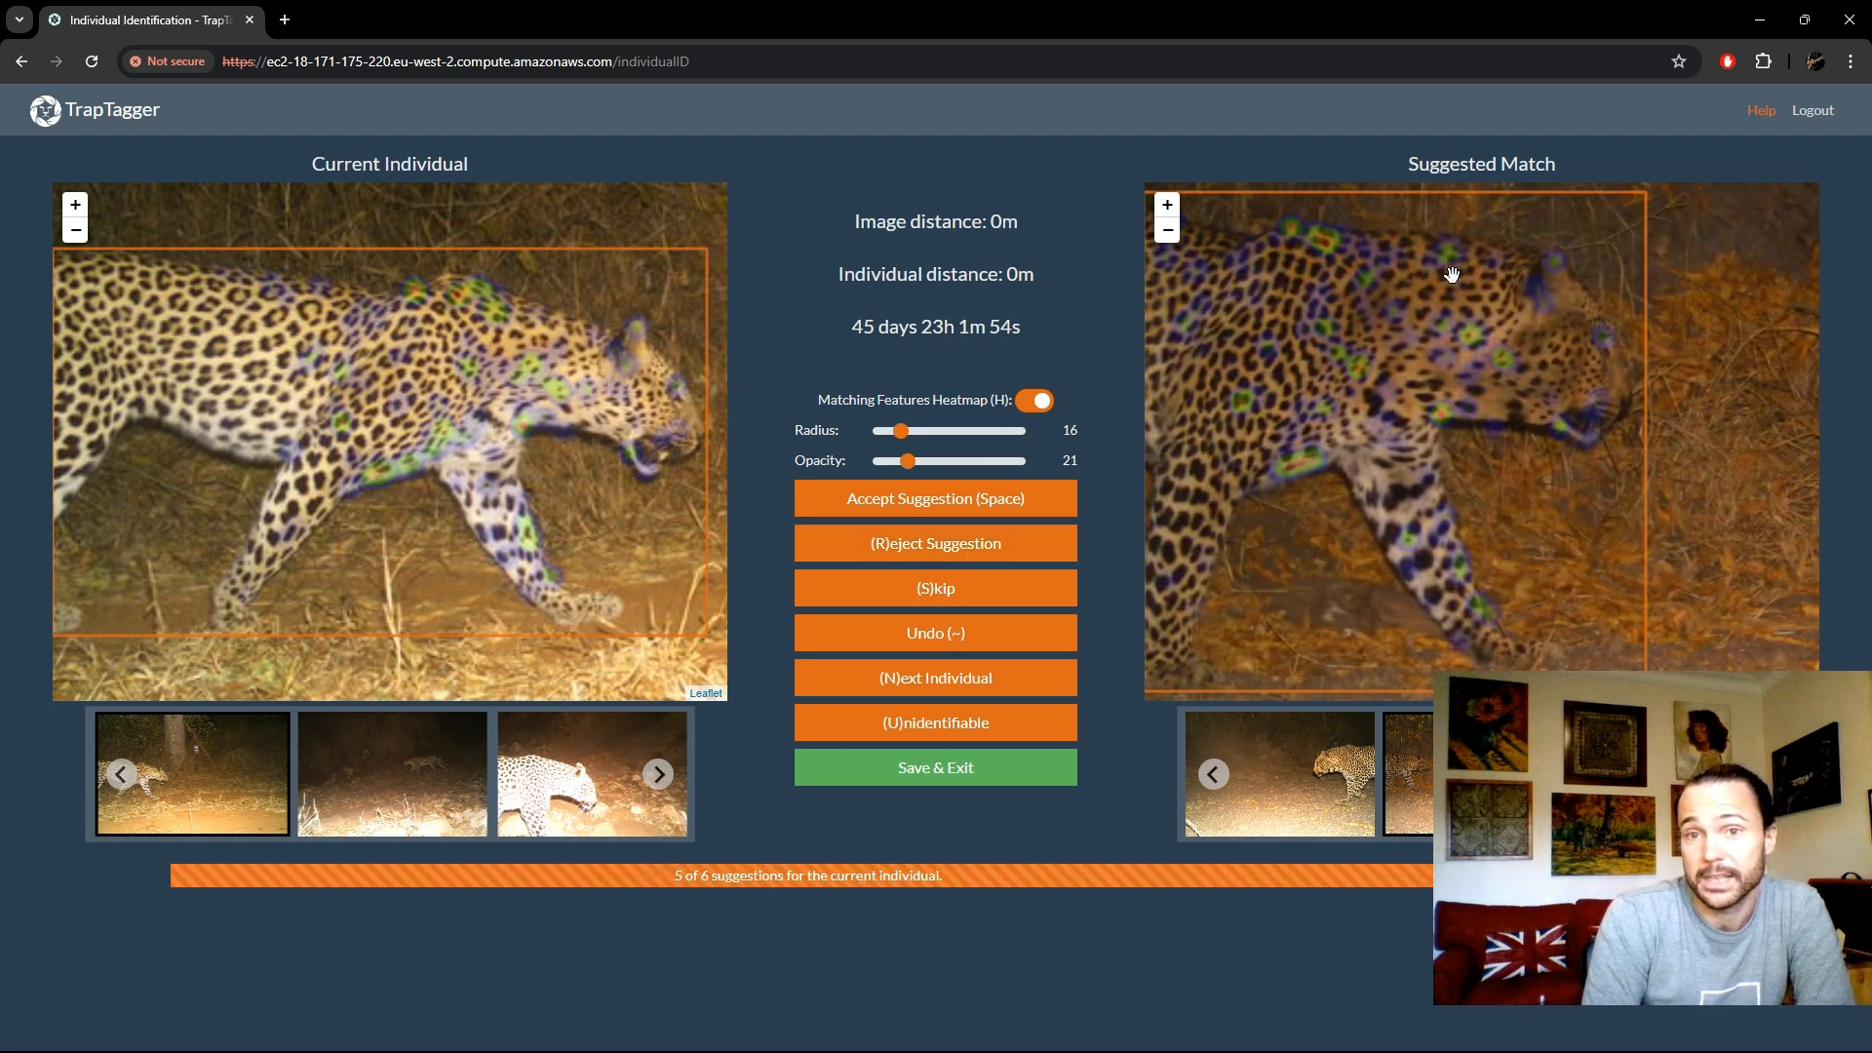
pyautogui.click(982, 543)
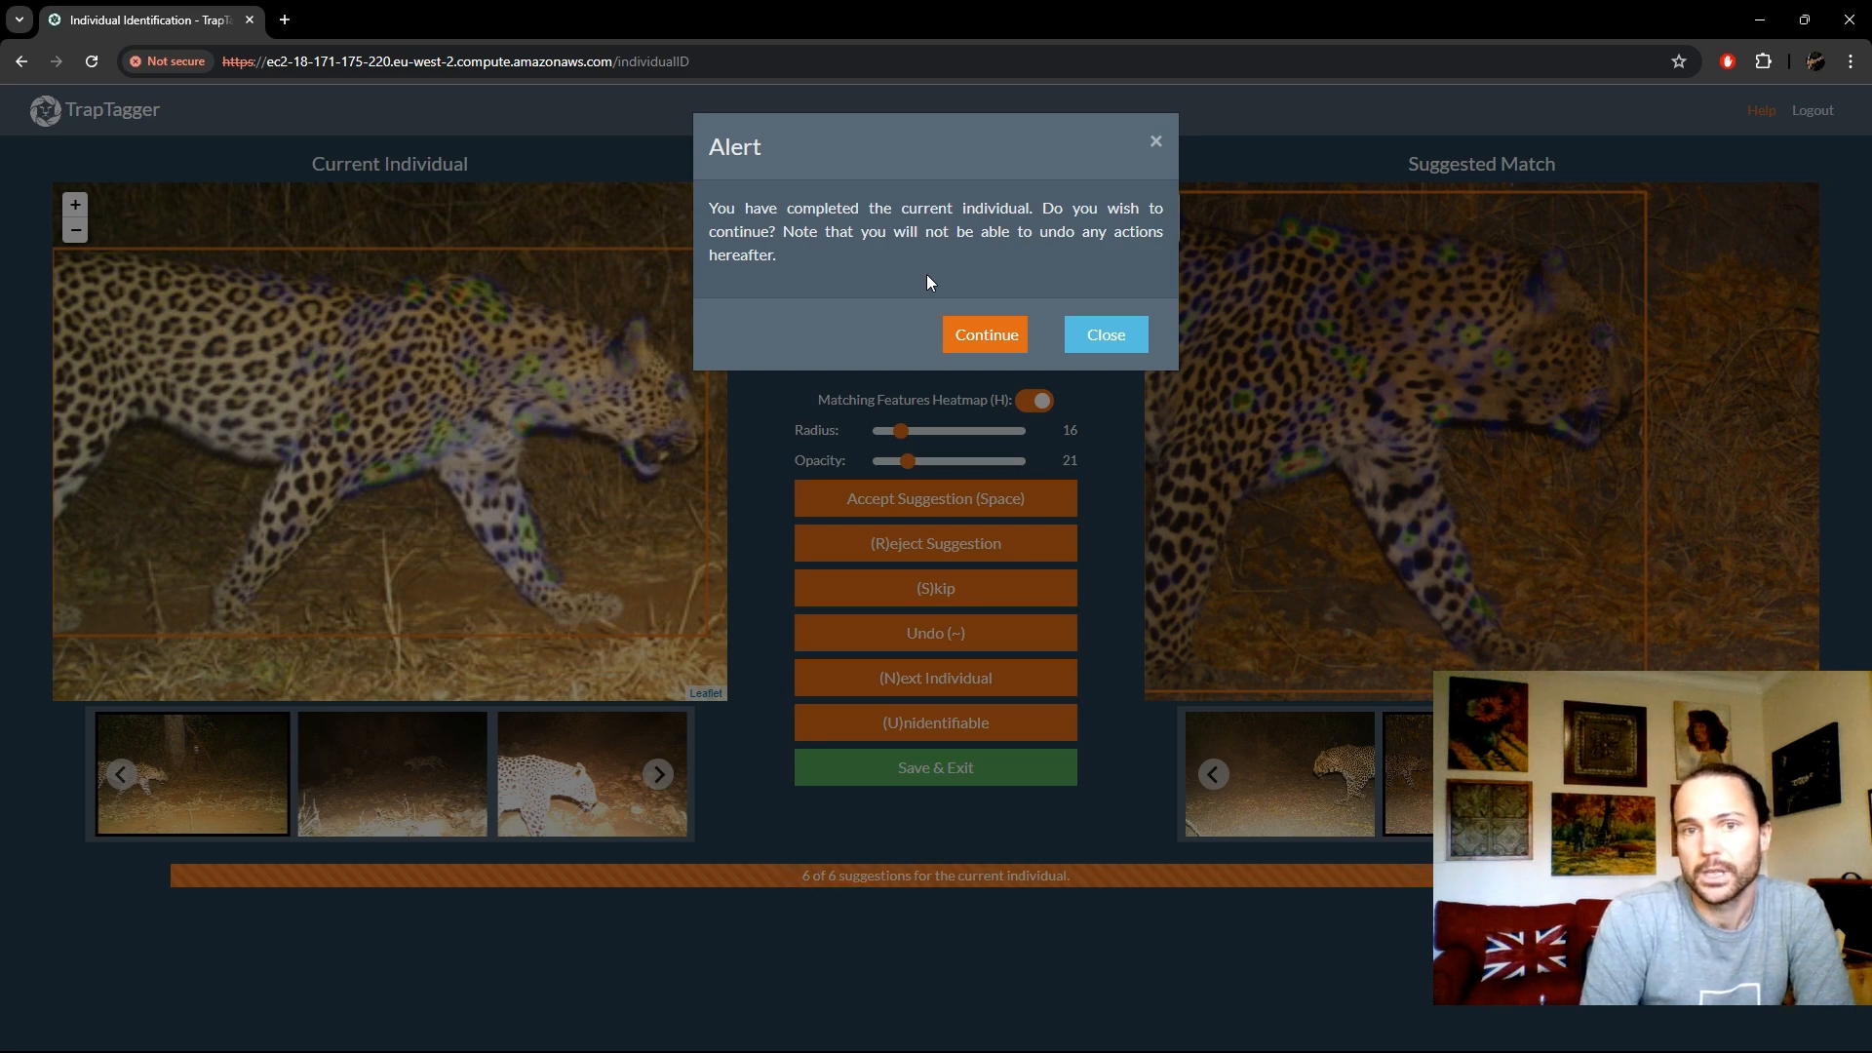
pyautogui.click(1007, 337)
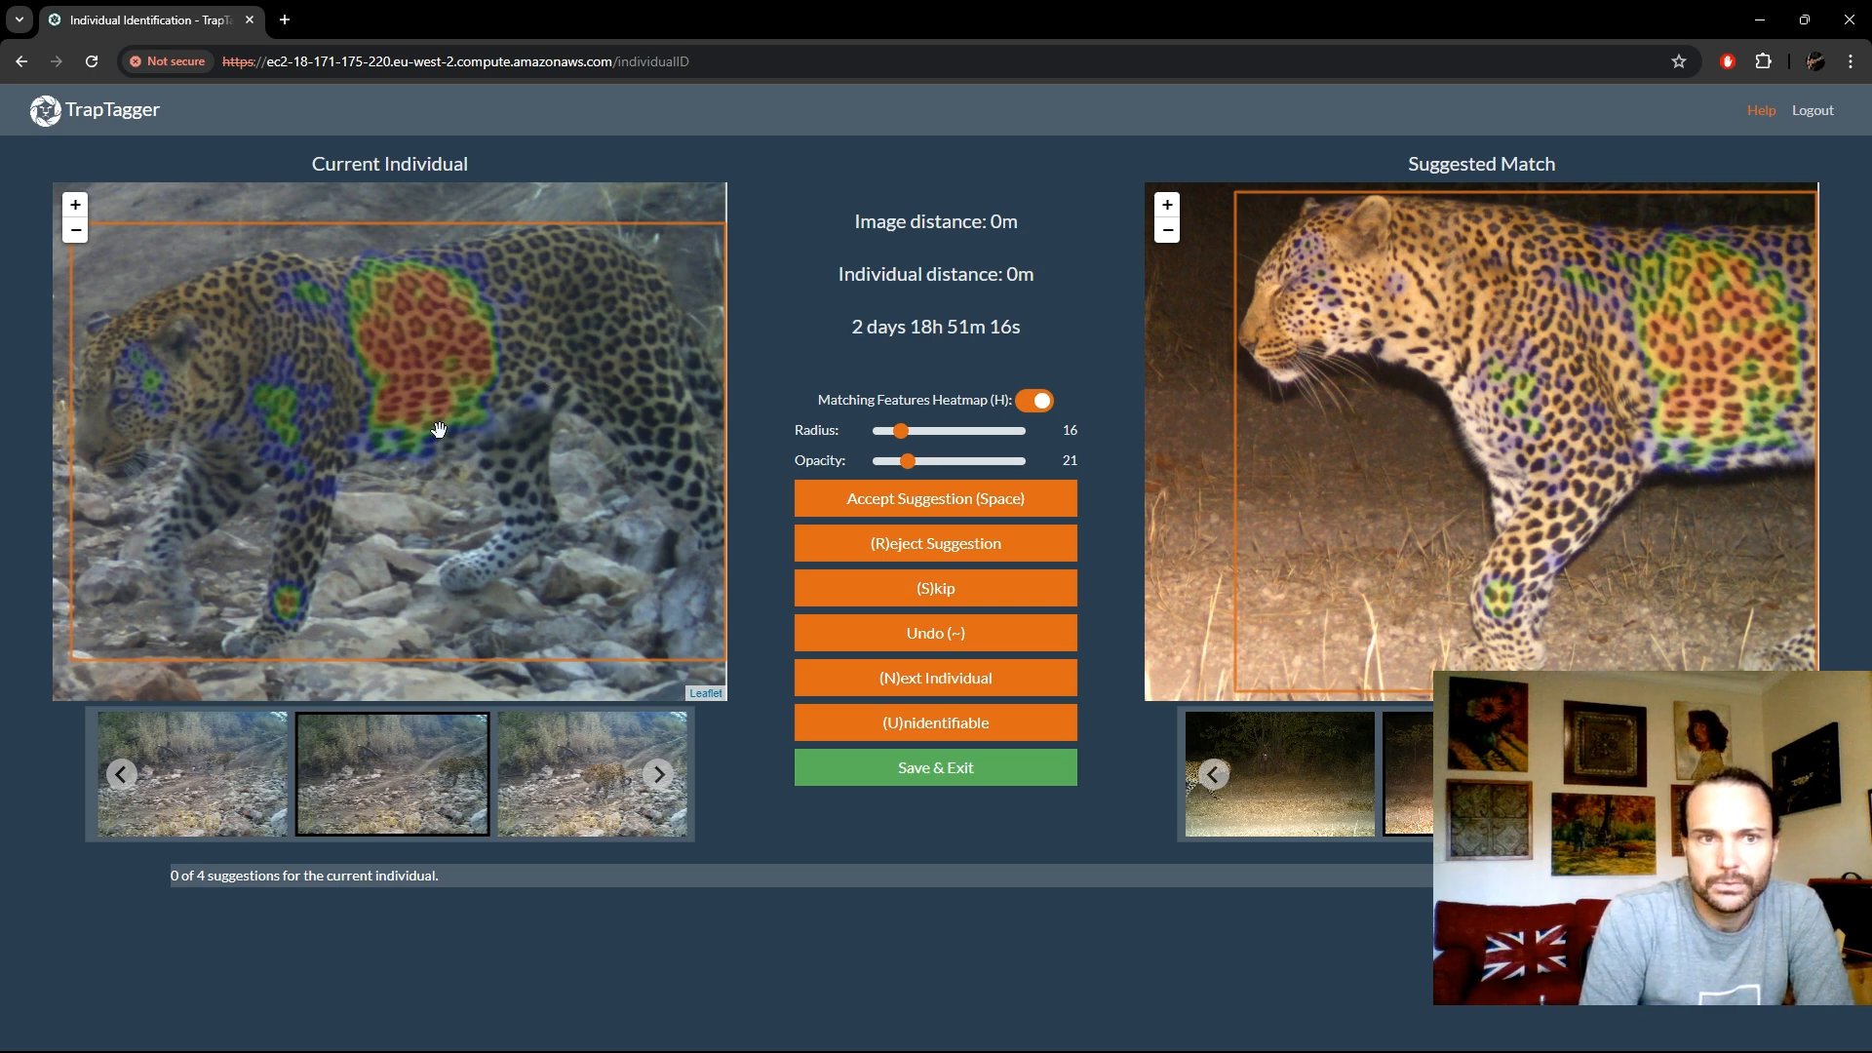
# - Inspect the heatmap-marked flank of the new individual and accept its first suggested match
pyautogui.scroll(1, 452, 418)
pyautogui.scroll(1, 459, 382)
pyautogui.scroll(-2, 450, 419)
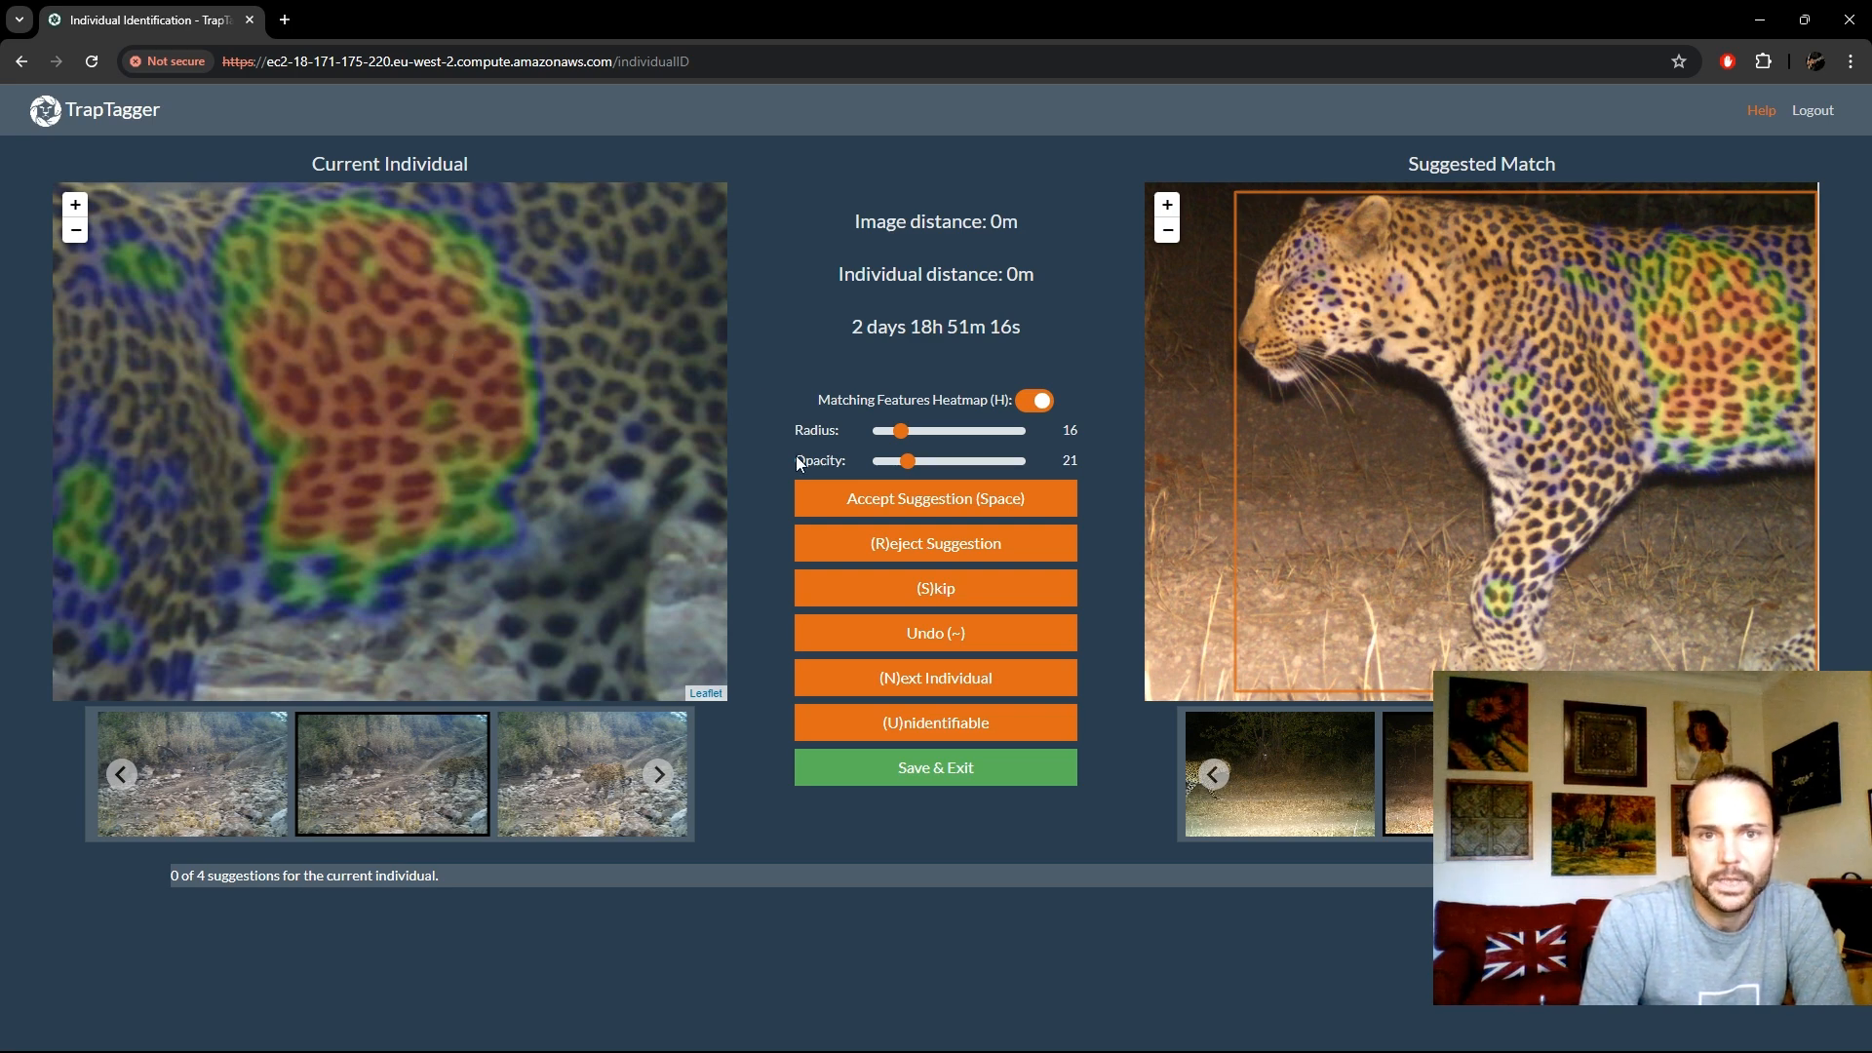
pyautogui.click(872, 499)
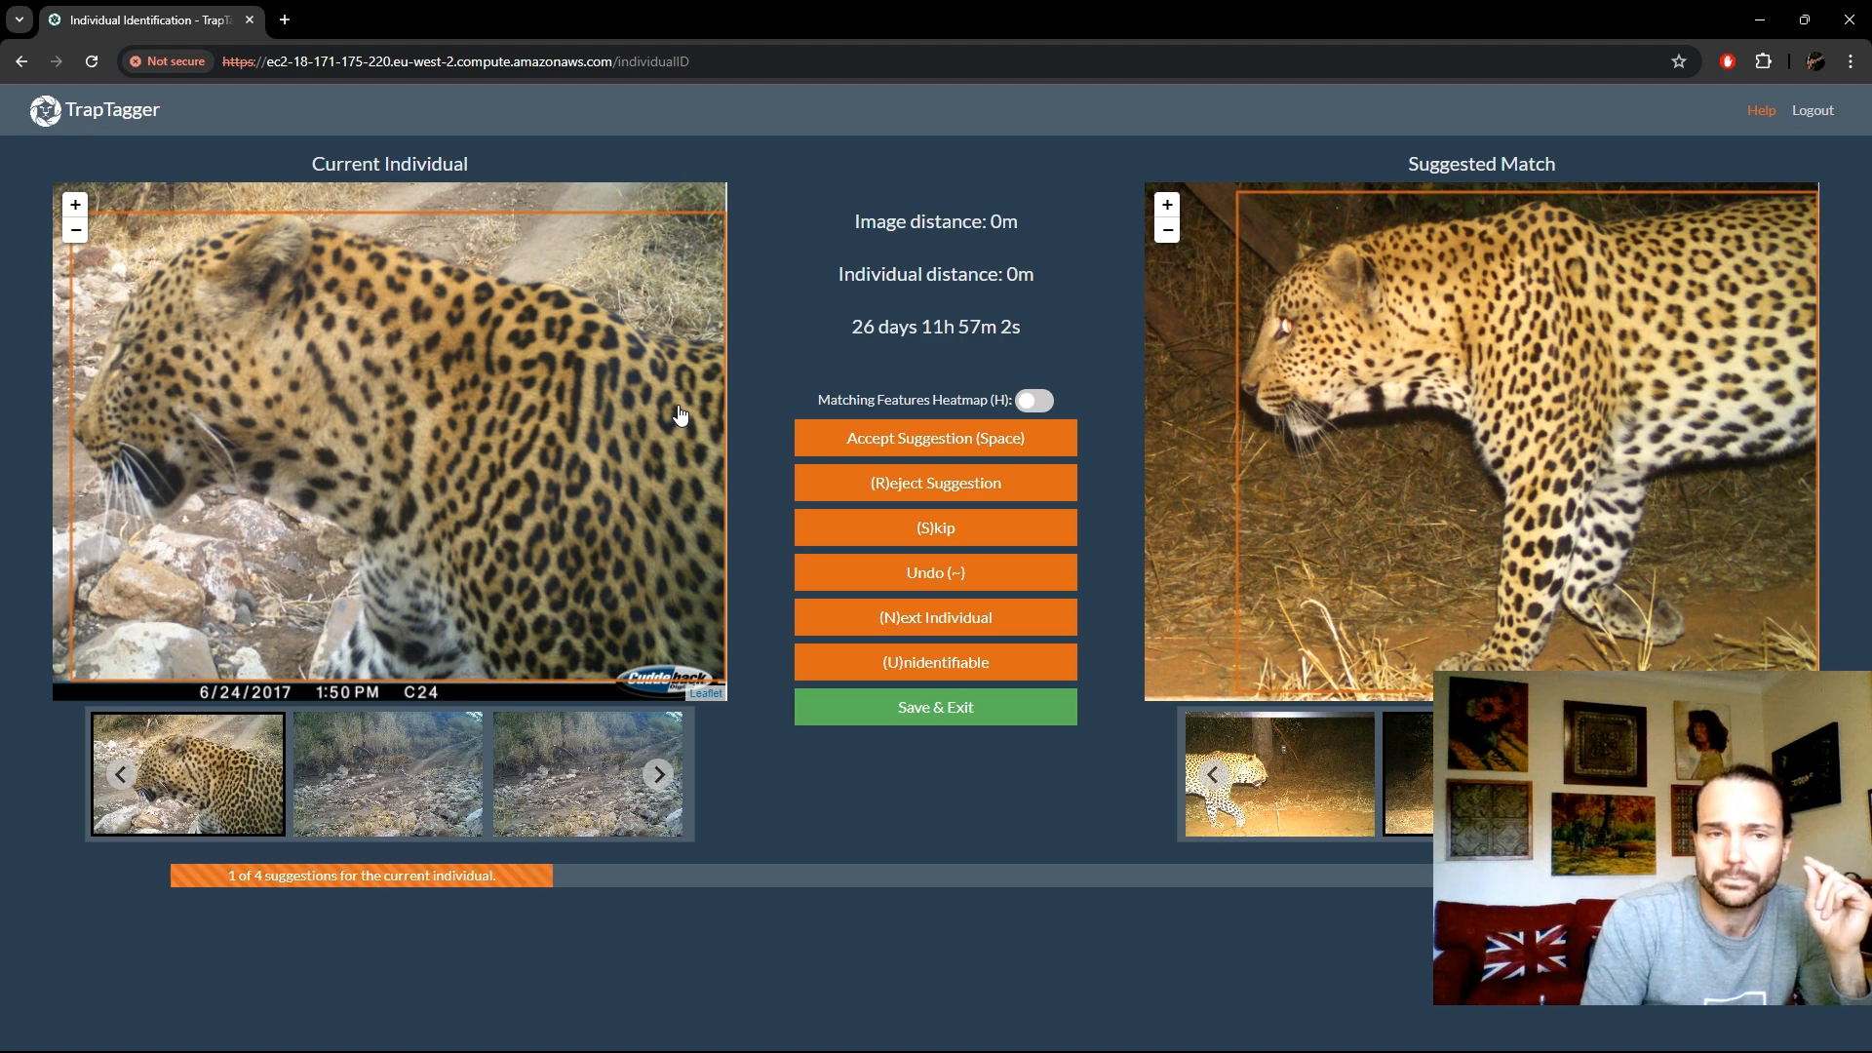
# - Check another image of the current leopard and its Dissociate option, and reject the suggested match
pyautogui.click(659, 776)
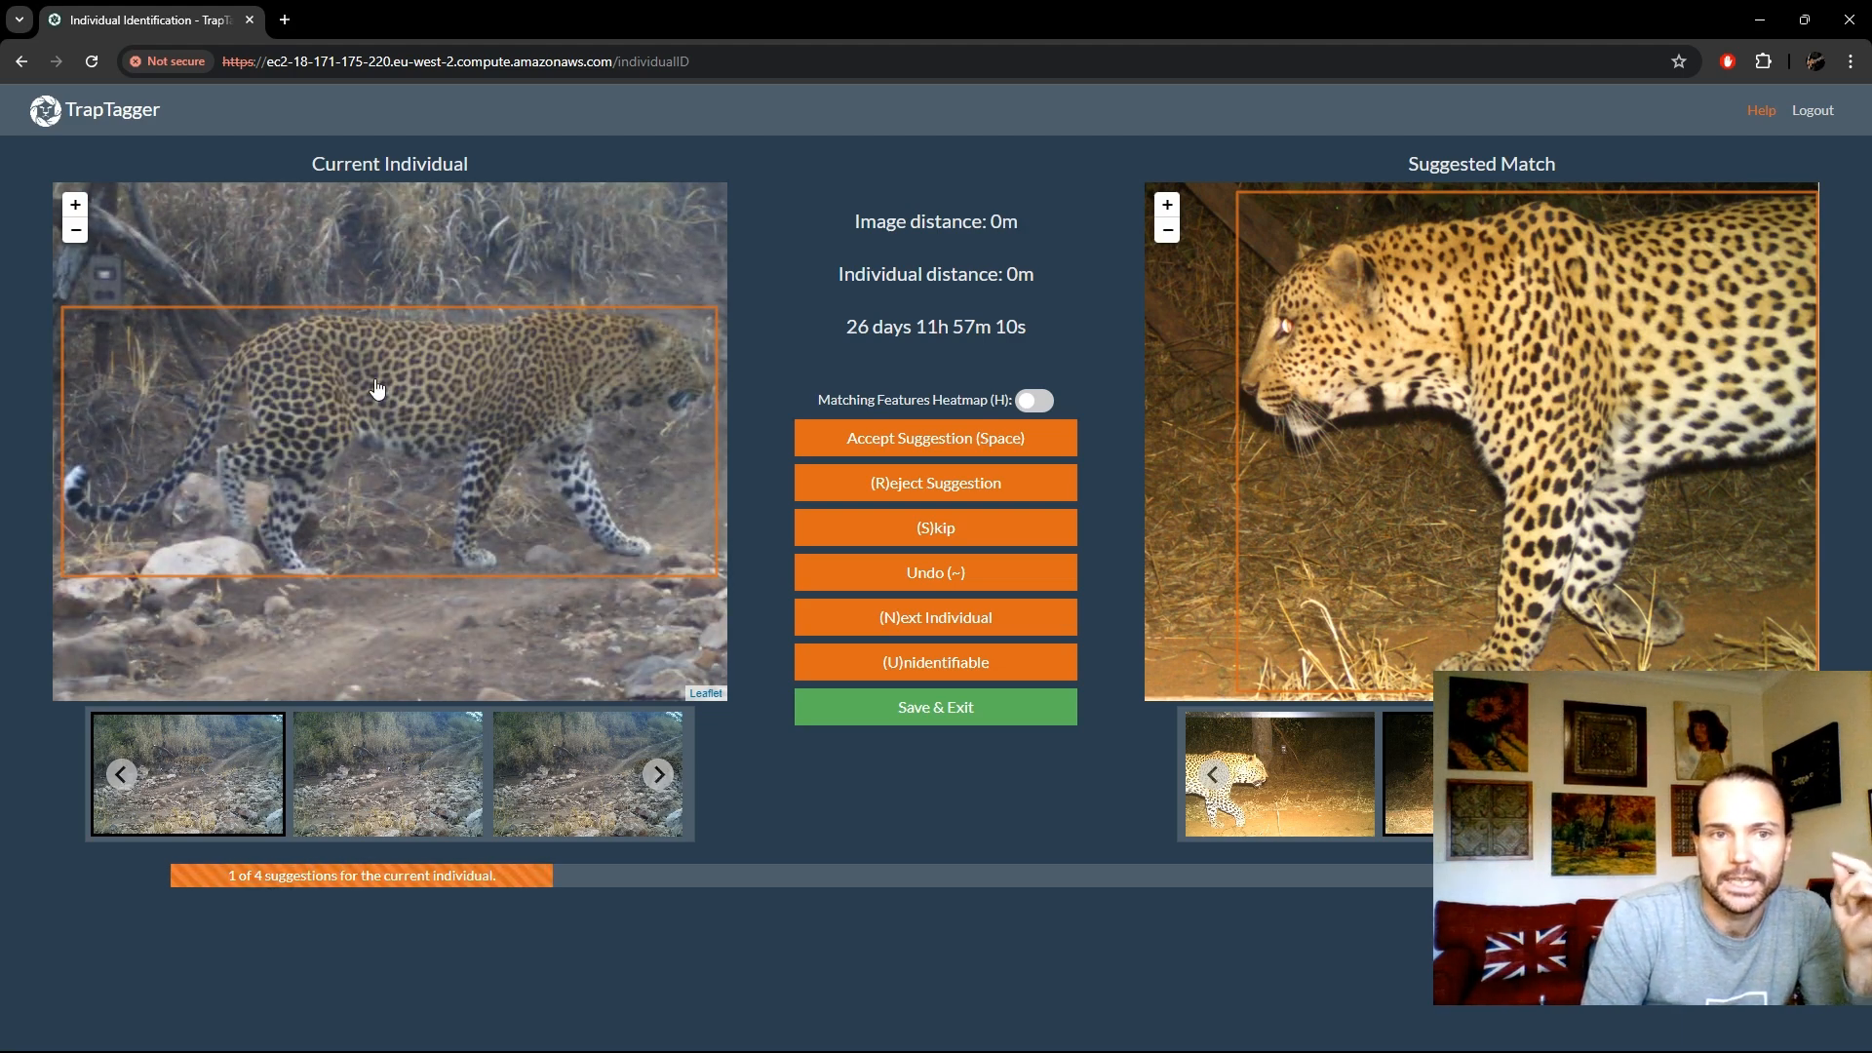
pyautogui.rightClick(488, 395)
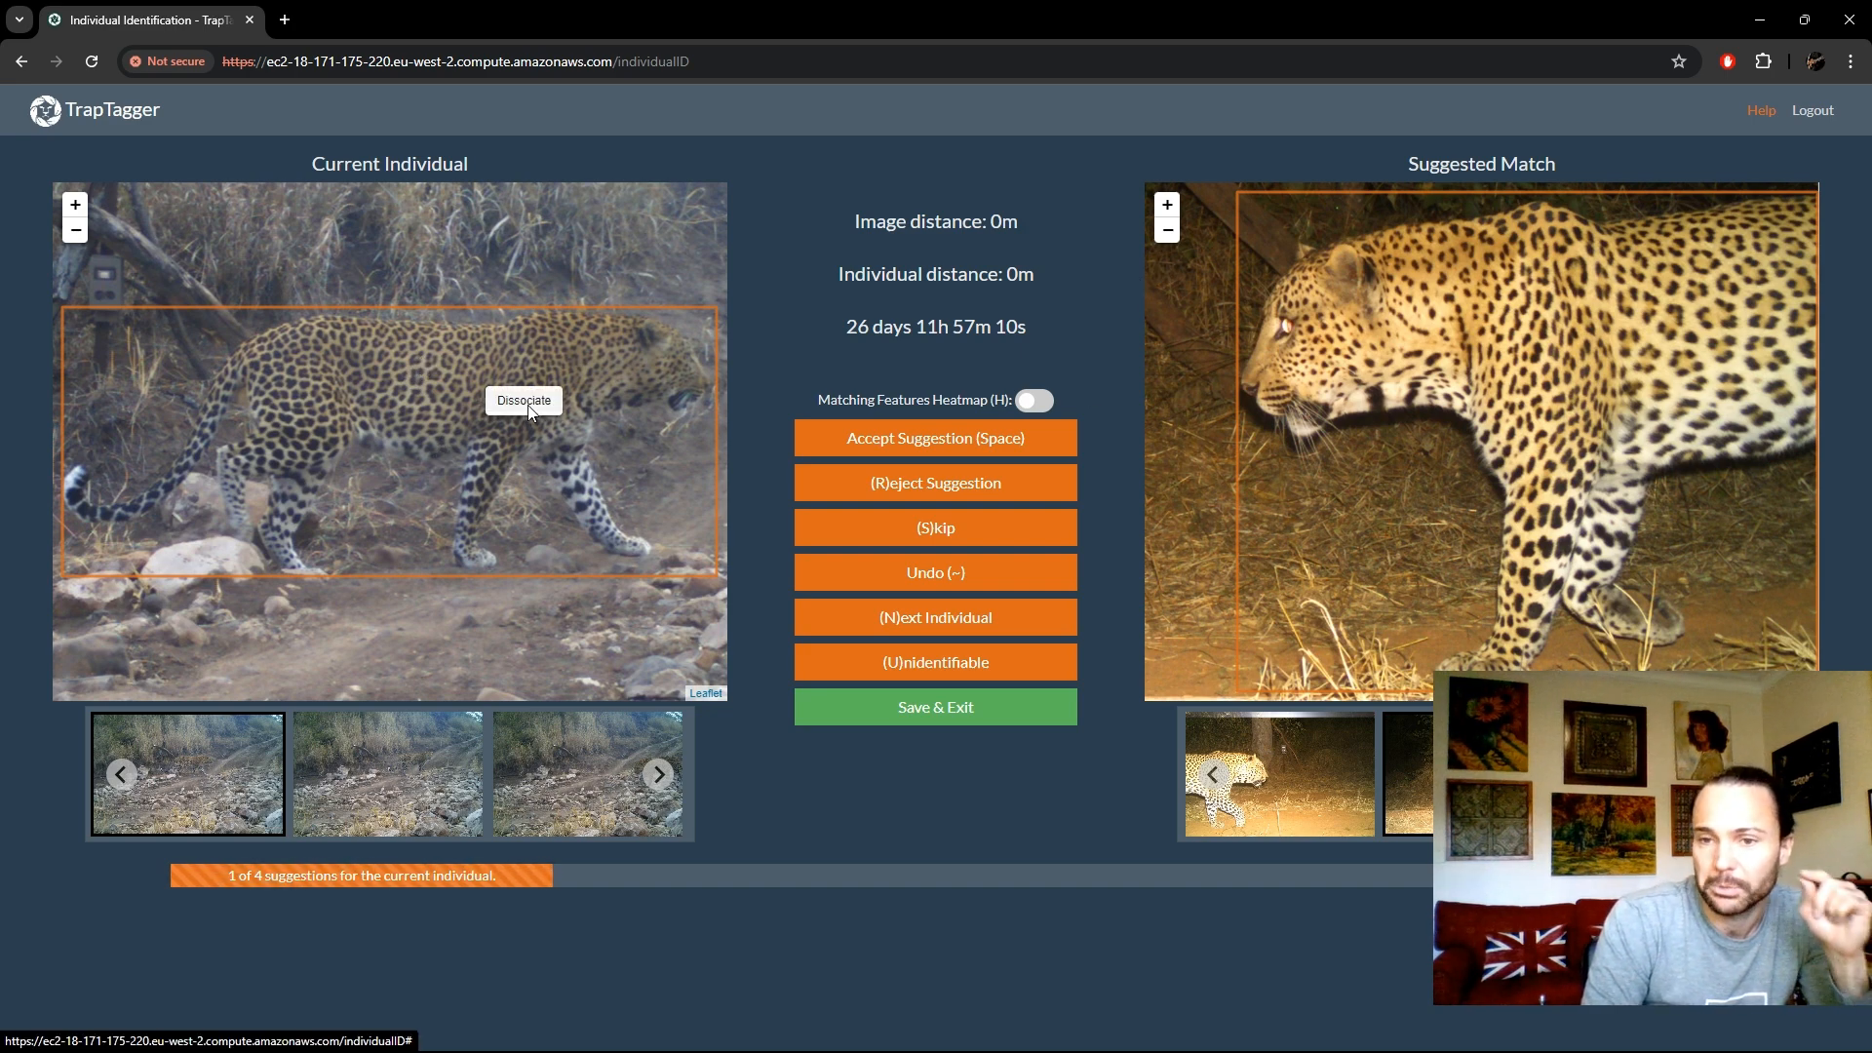
pyautogui.click(511, 457)
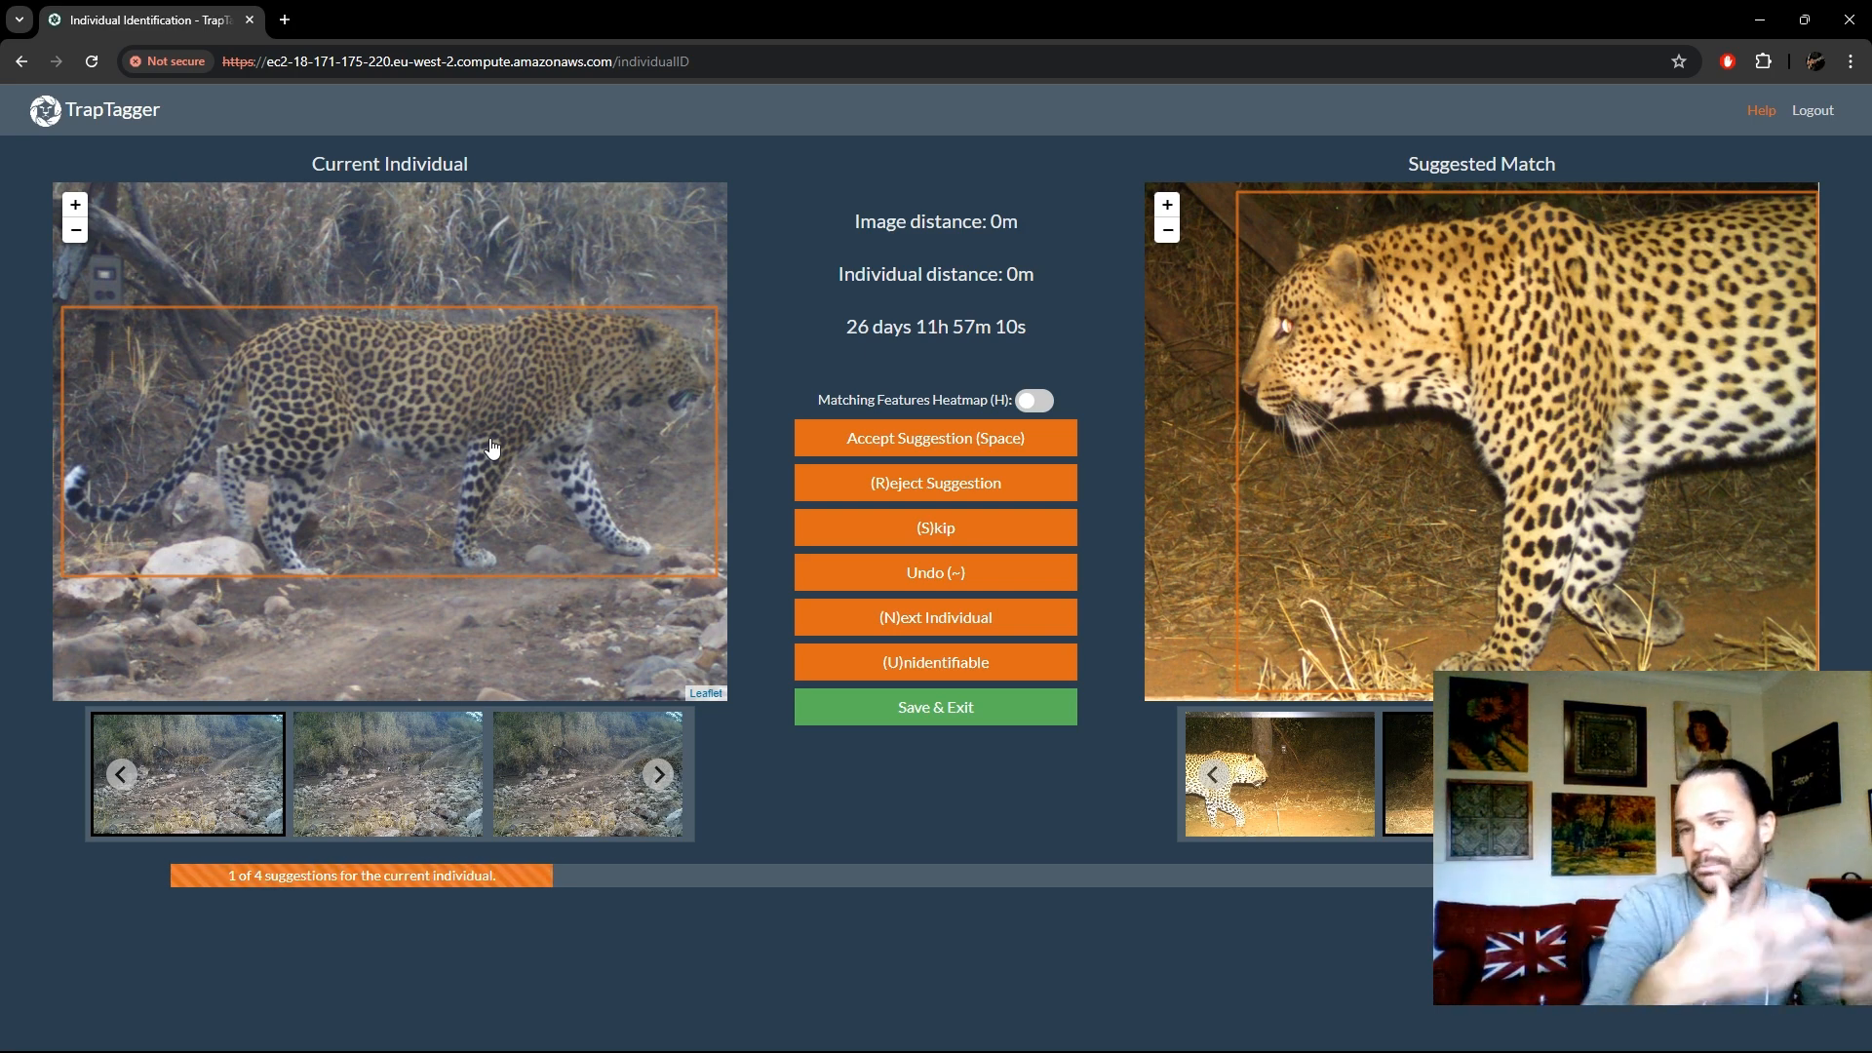
pyautogui.click(121, 774)
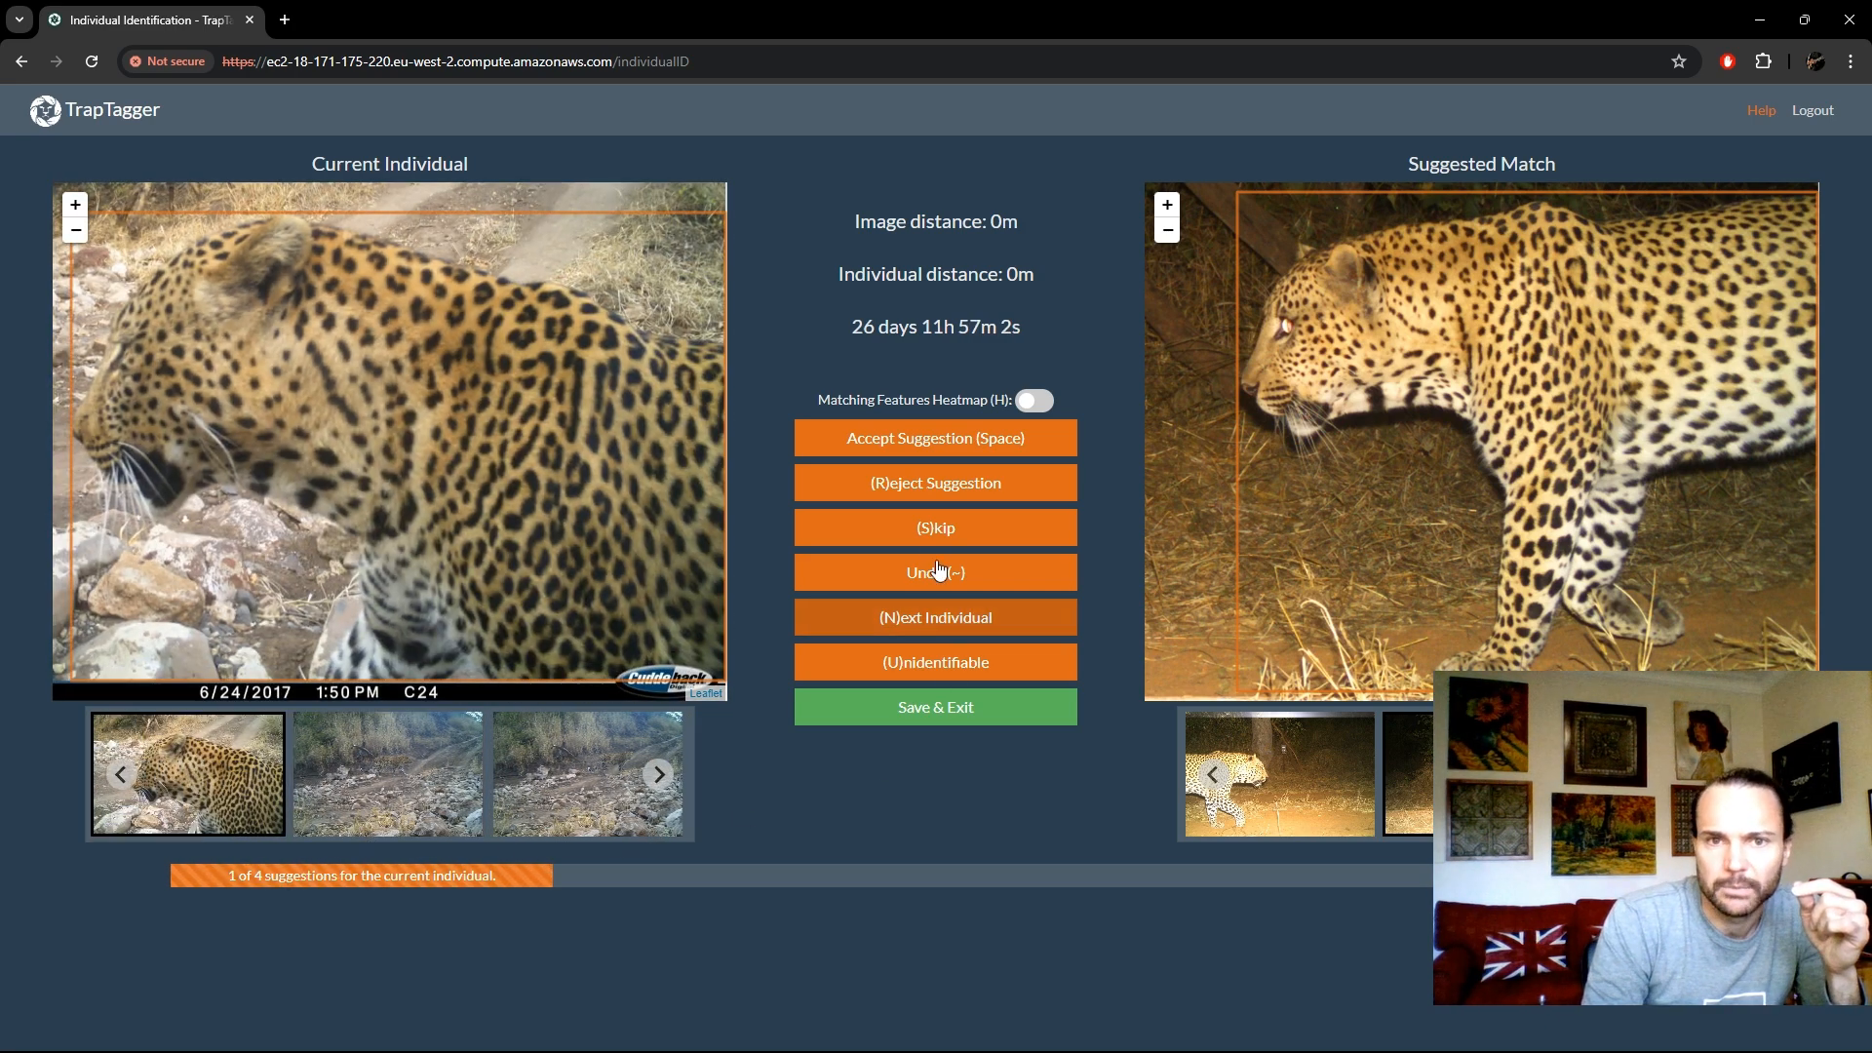
pyautogui.click(944, 483)
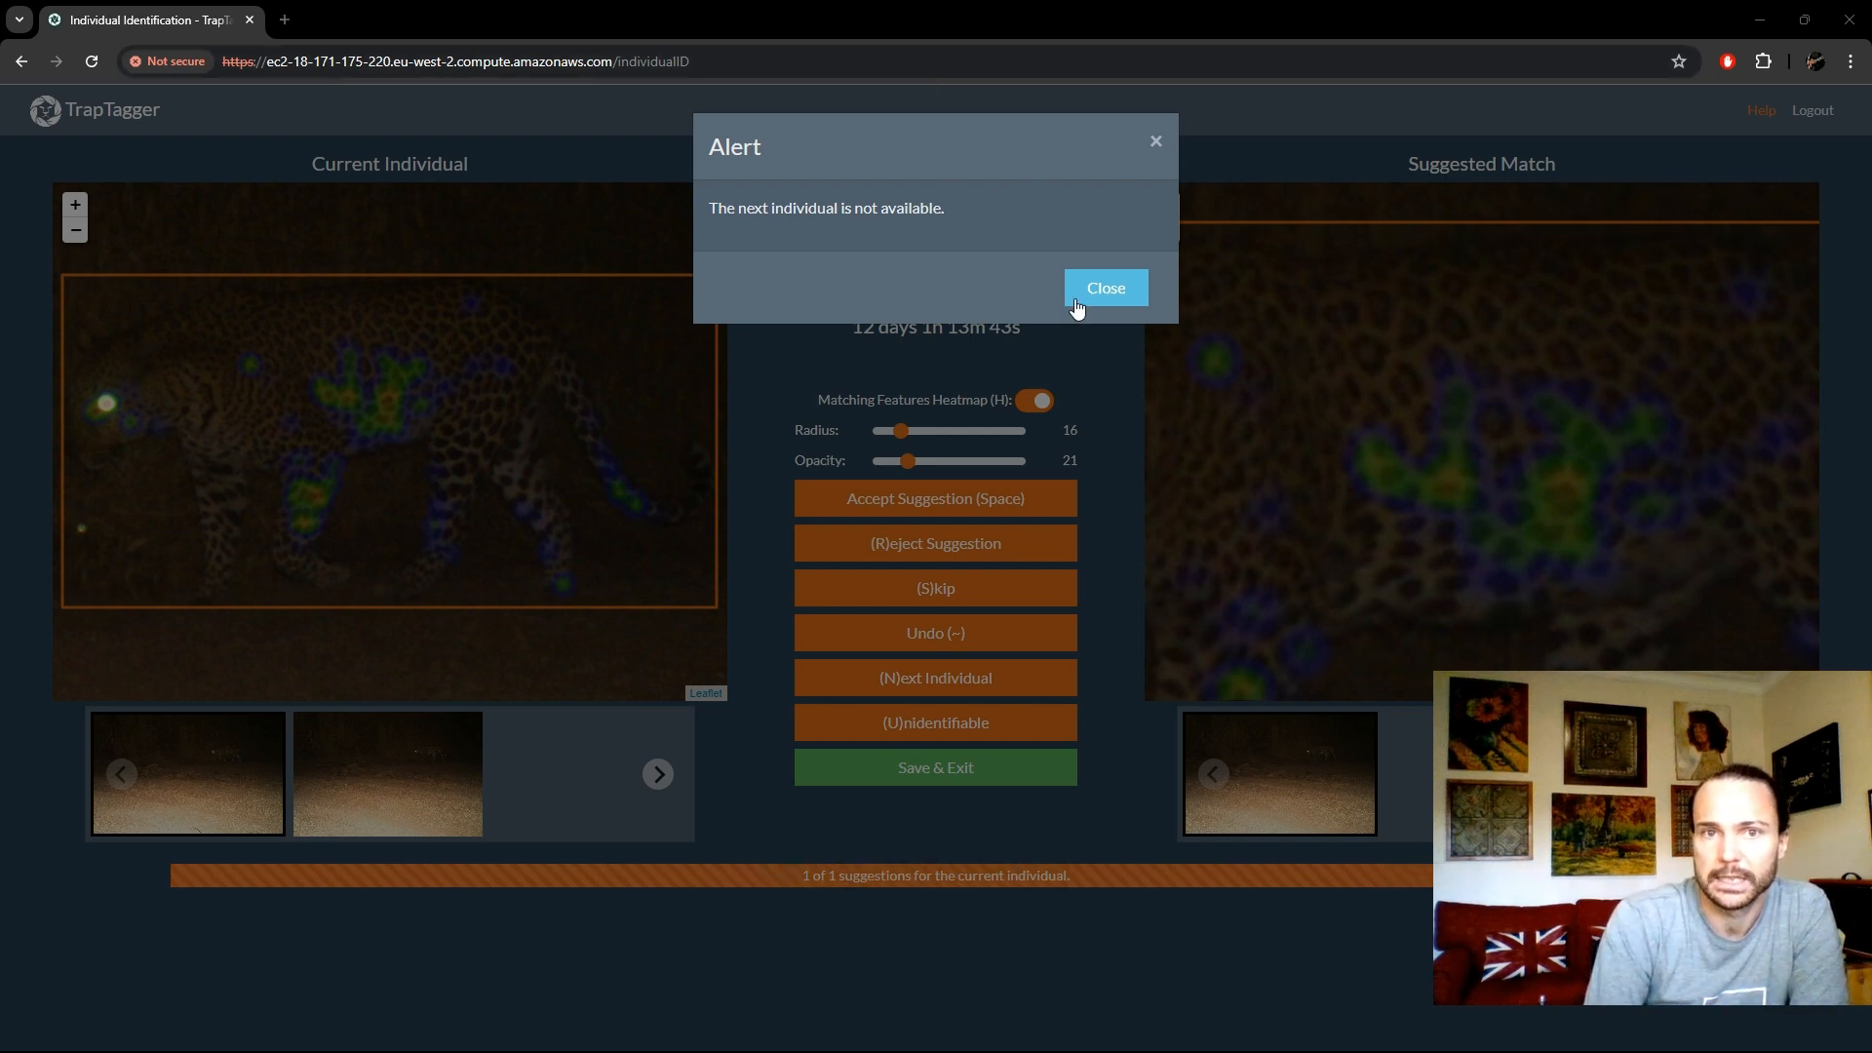
# - Dismiss the alert about the next individual and check the Kwaluzi 2017 job's type in the jobs list
pyautogui.click(1117, 290)
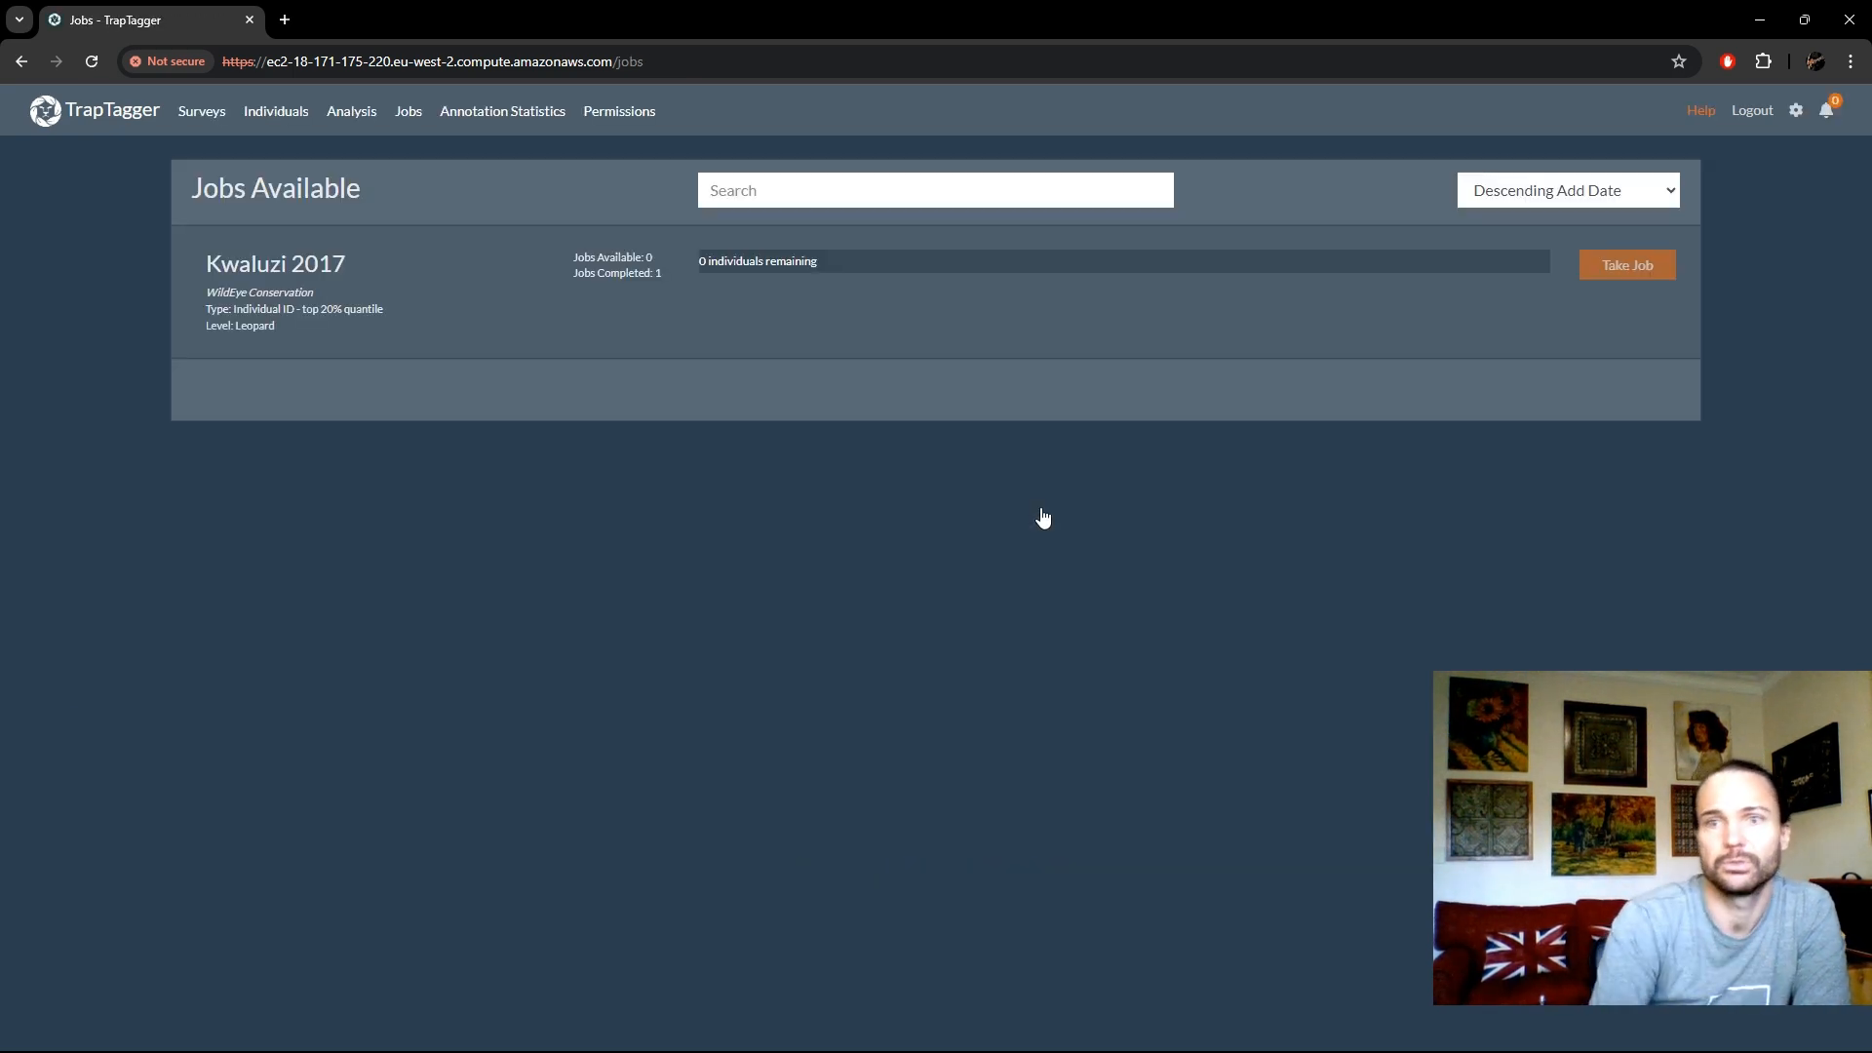
pyautogui.moveTo(234, 309); pyautogui.dragTo(388, 321)
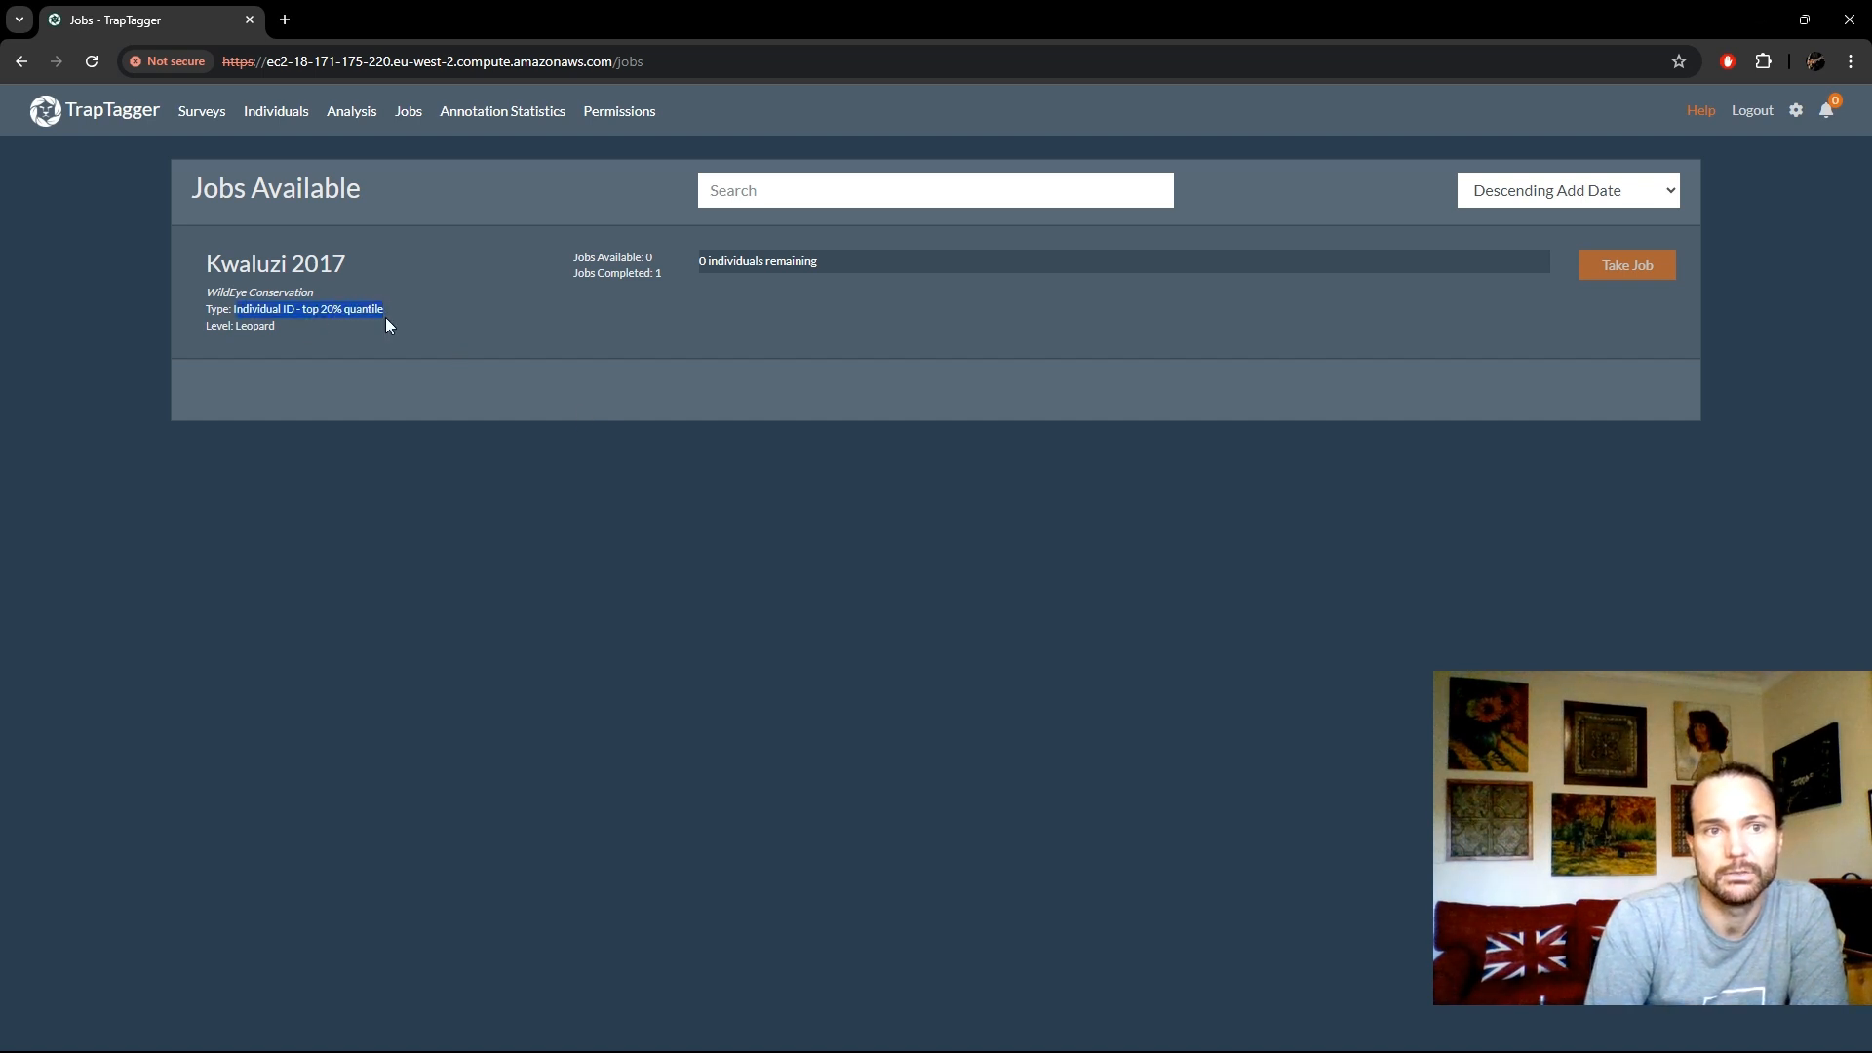